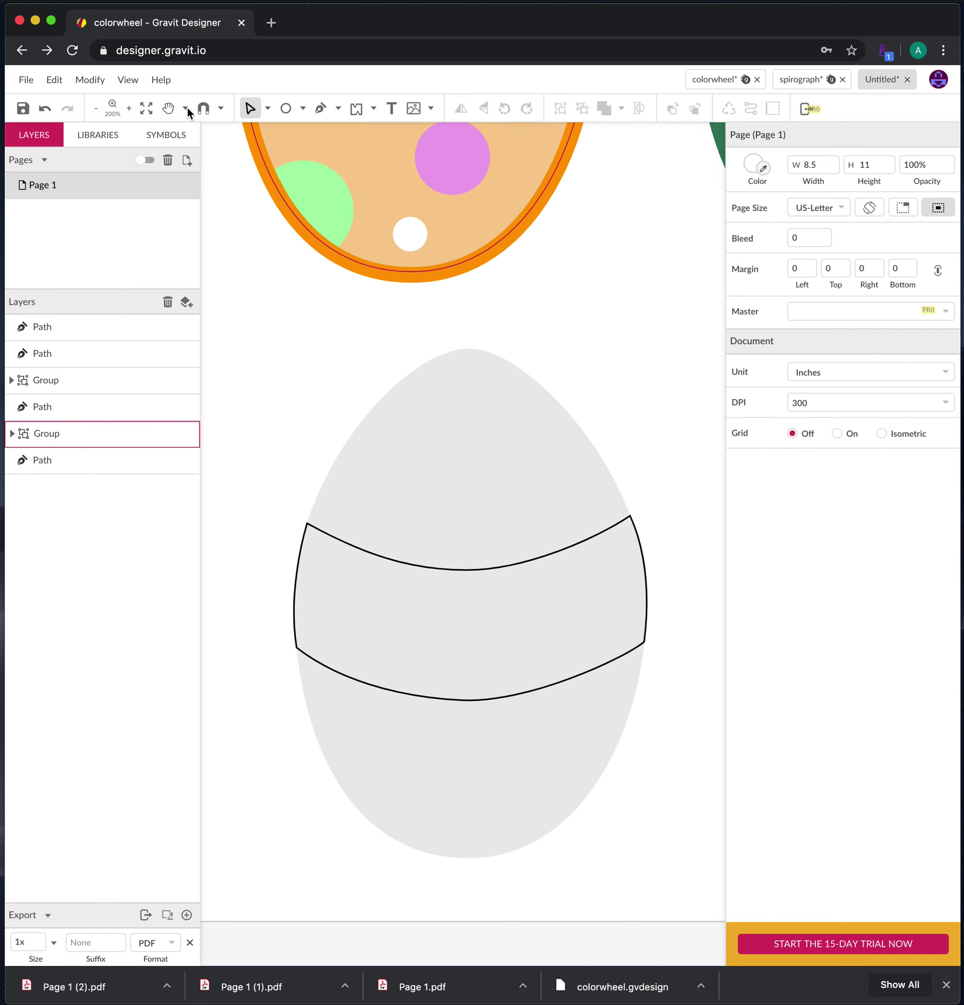
# Draw a sagging curve about 3.3 in wide across the grey egg's middle with the Pen tool, with its tail running past the right edge.
pyautogui.click(320, 109)
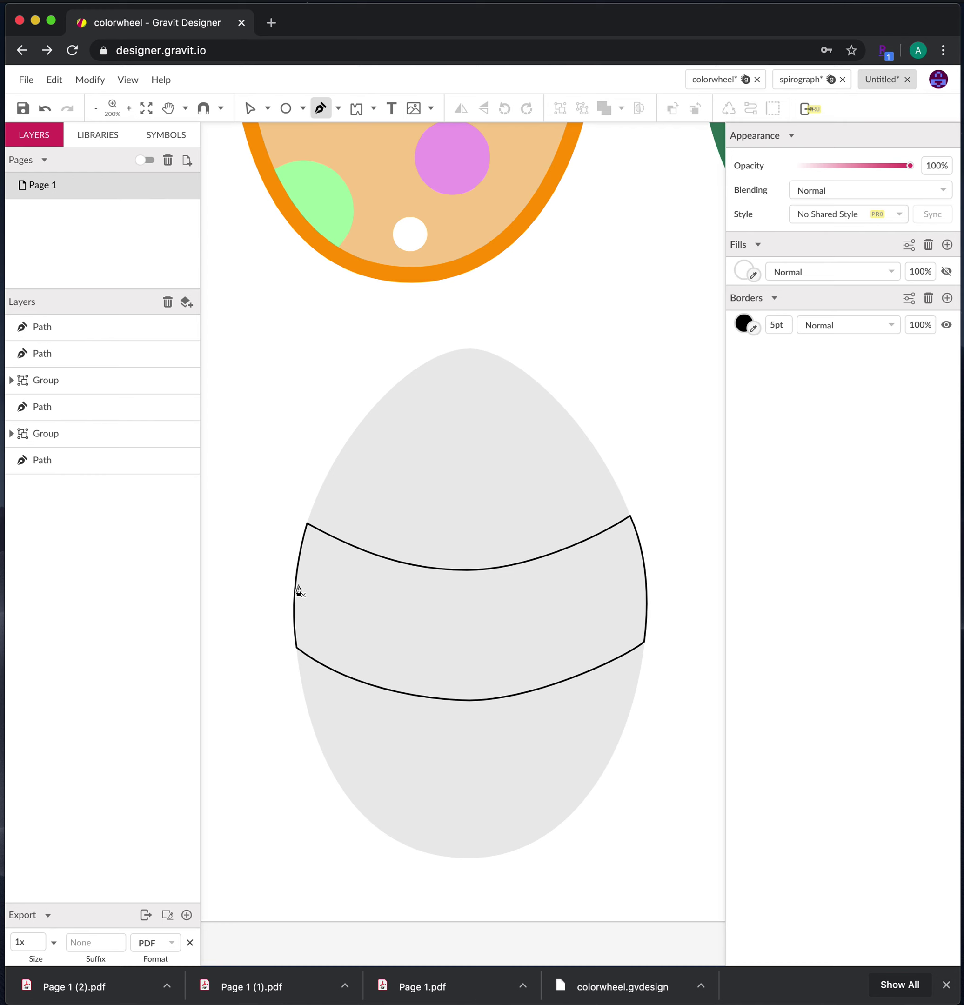
pyautogui.moveTo(296, 587); pyautogui.dragTo(318, 599)
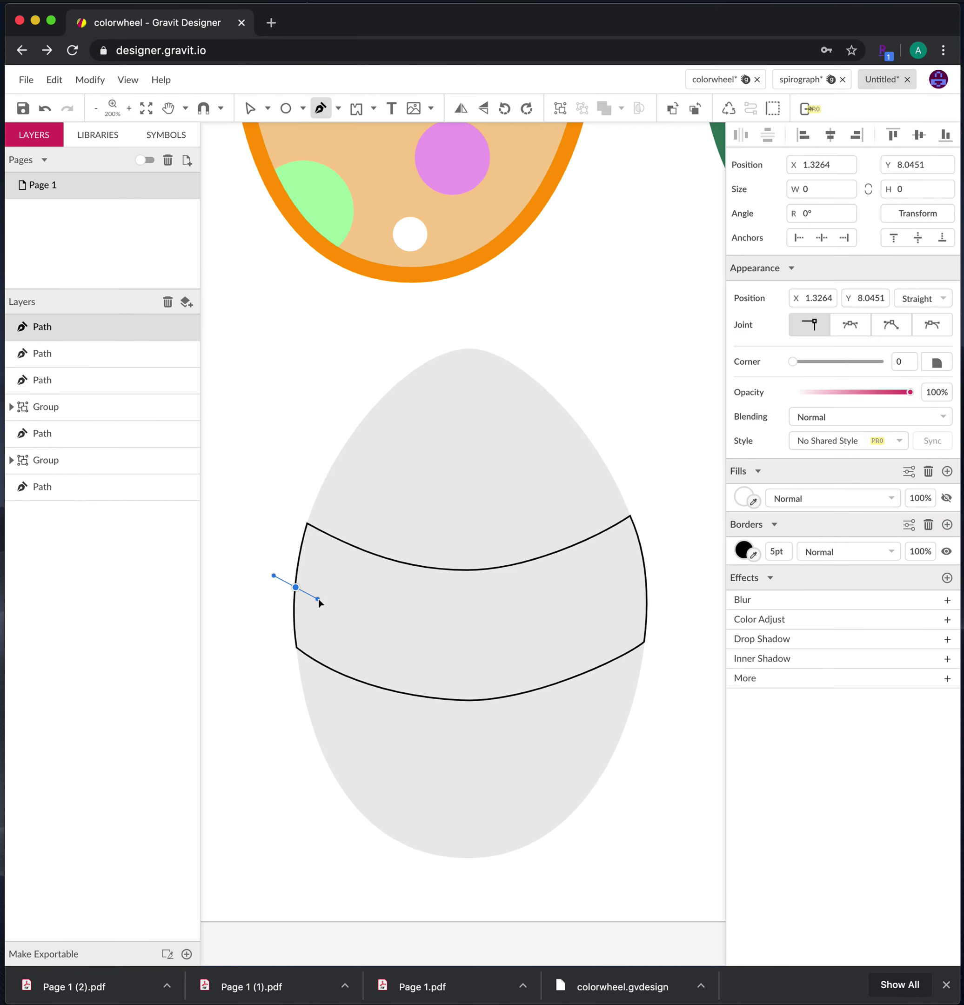
pyautogui.moveTo(465, 632); pyautogui.dragTo(535, 622)
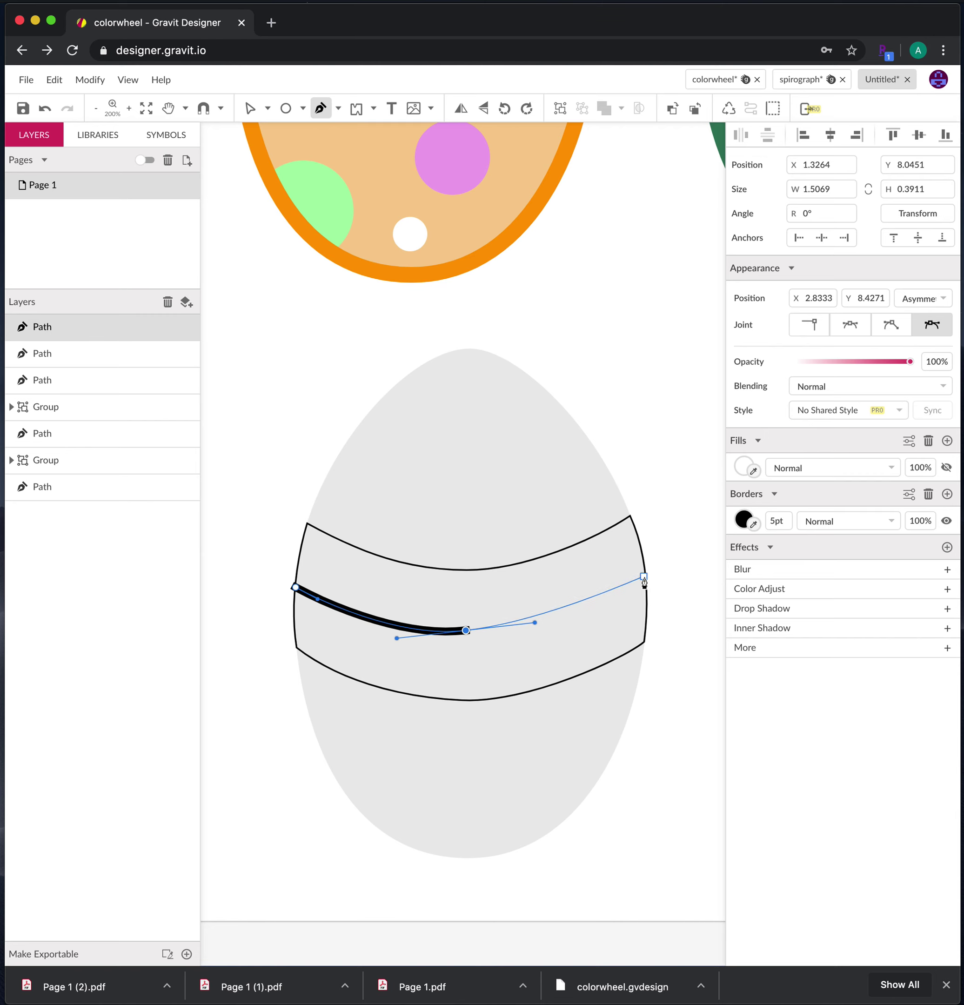
pyautogui.moveTo(644, 575); pyautogui.dragTo(662, 558)
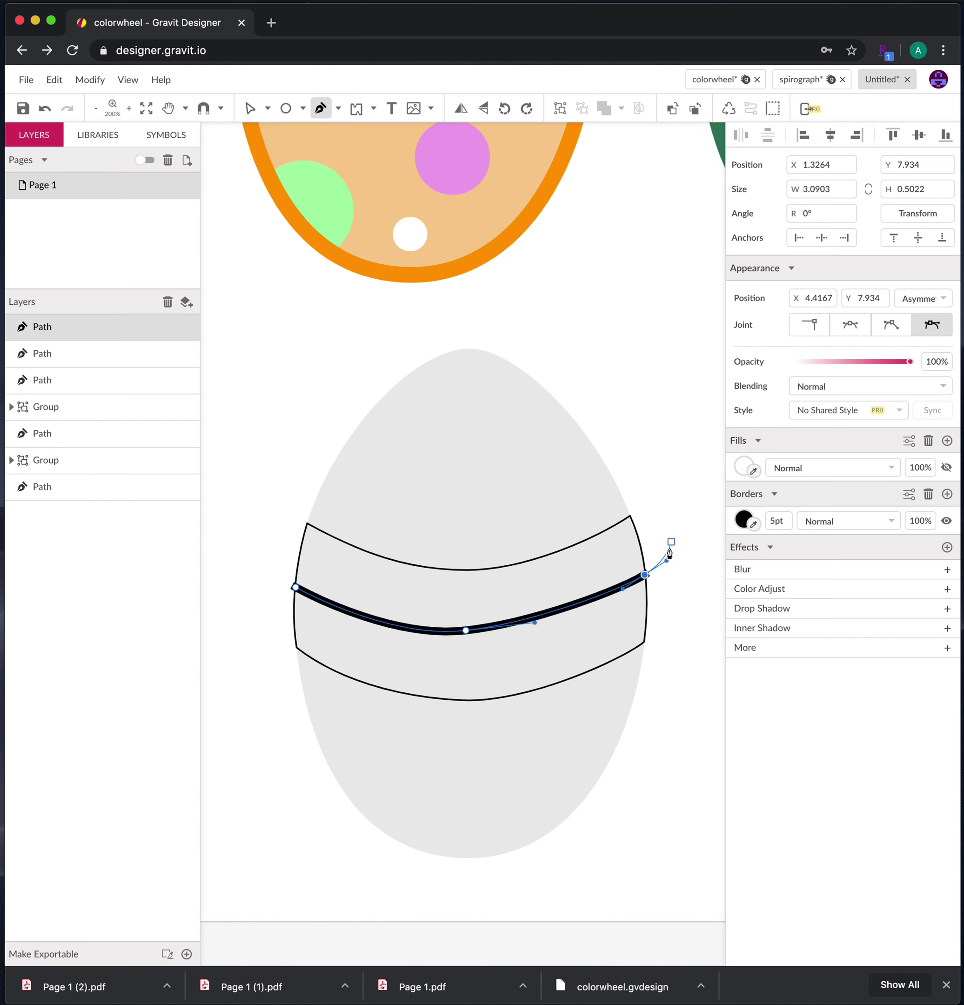
pyautogui.click(670, 551)
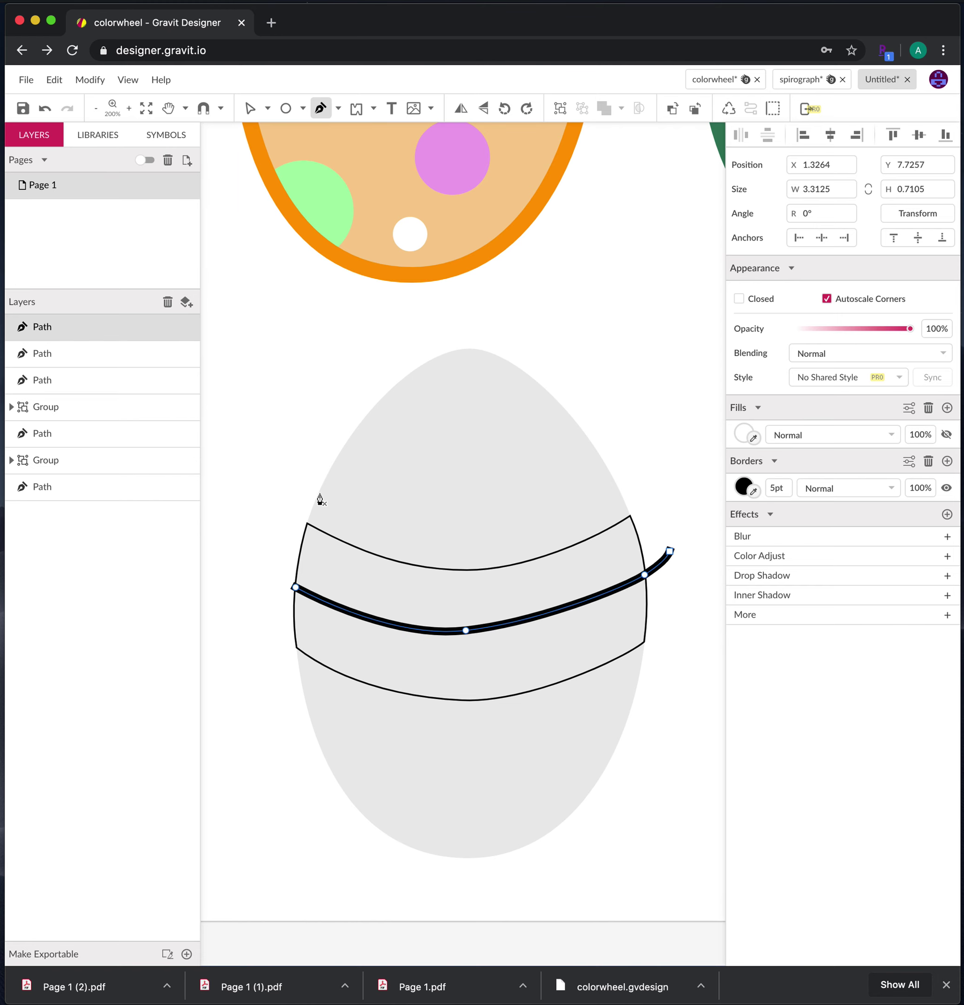
# Draw a second curve about 3.2 in wide across the egg above the thin-outlined band, extending past the right edge.
pyautogui.moveTo(319, 494); pyautogui.dragTo(346, 506)
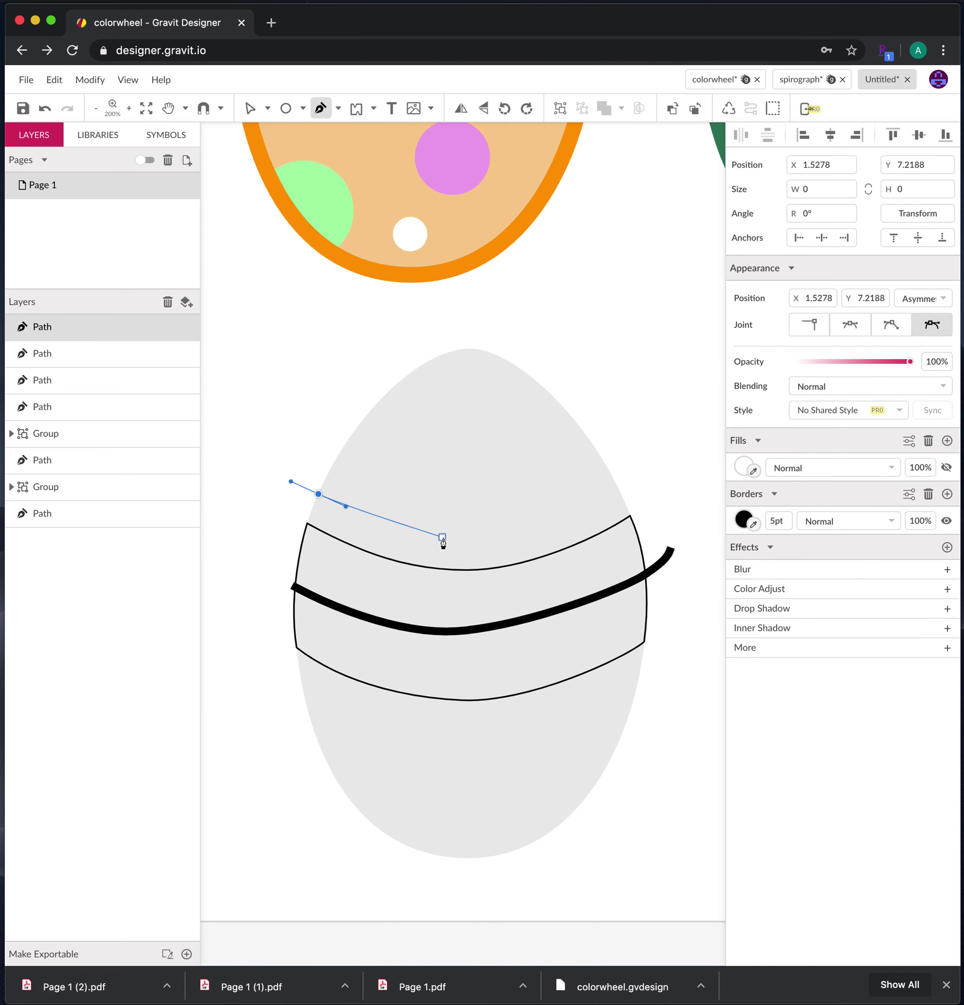
pyautogui.moveTo(461, 534); pyautogui.dragTo(539, 533)
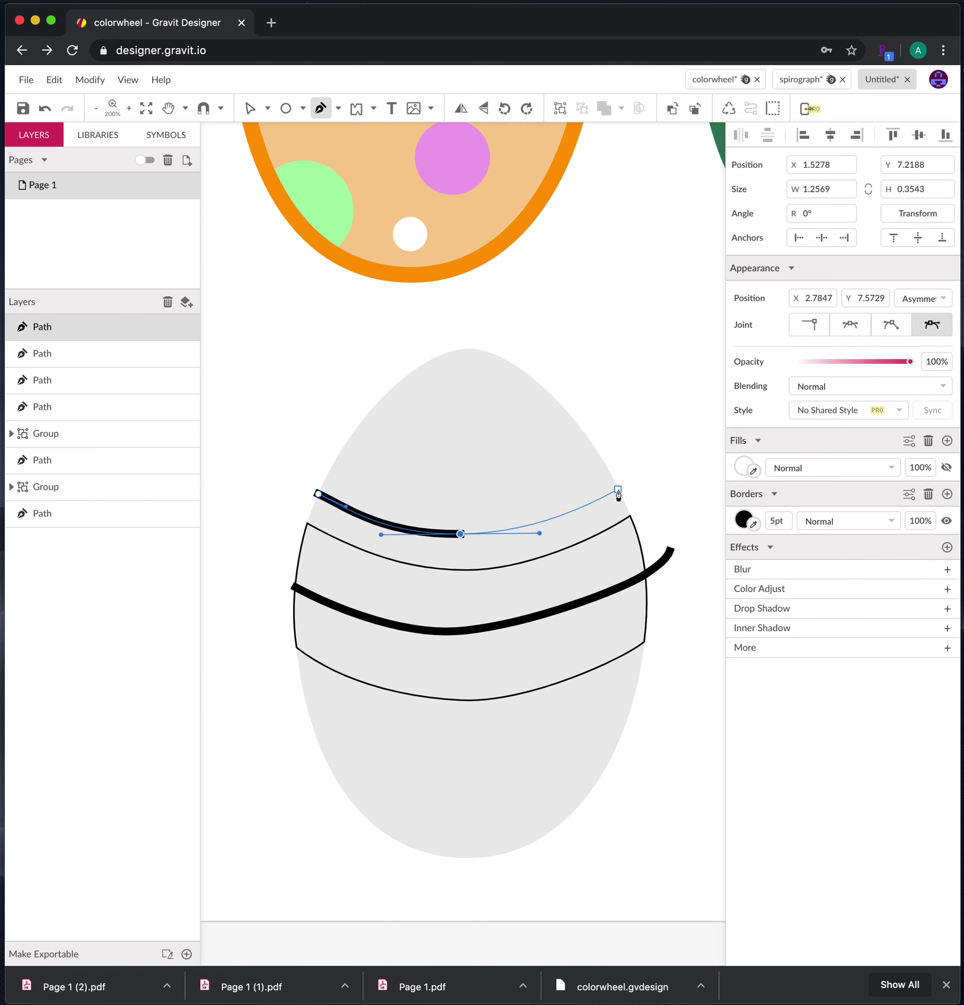
pyautogui.moveTo(618, 489); pyautogui.dragTo(641, 477)
pyautogui.click(641, 476)
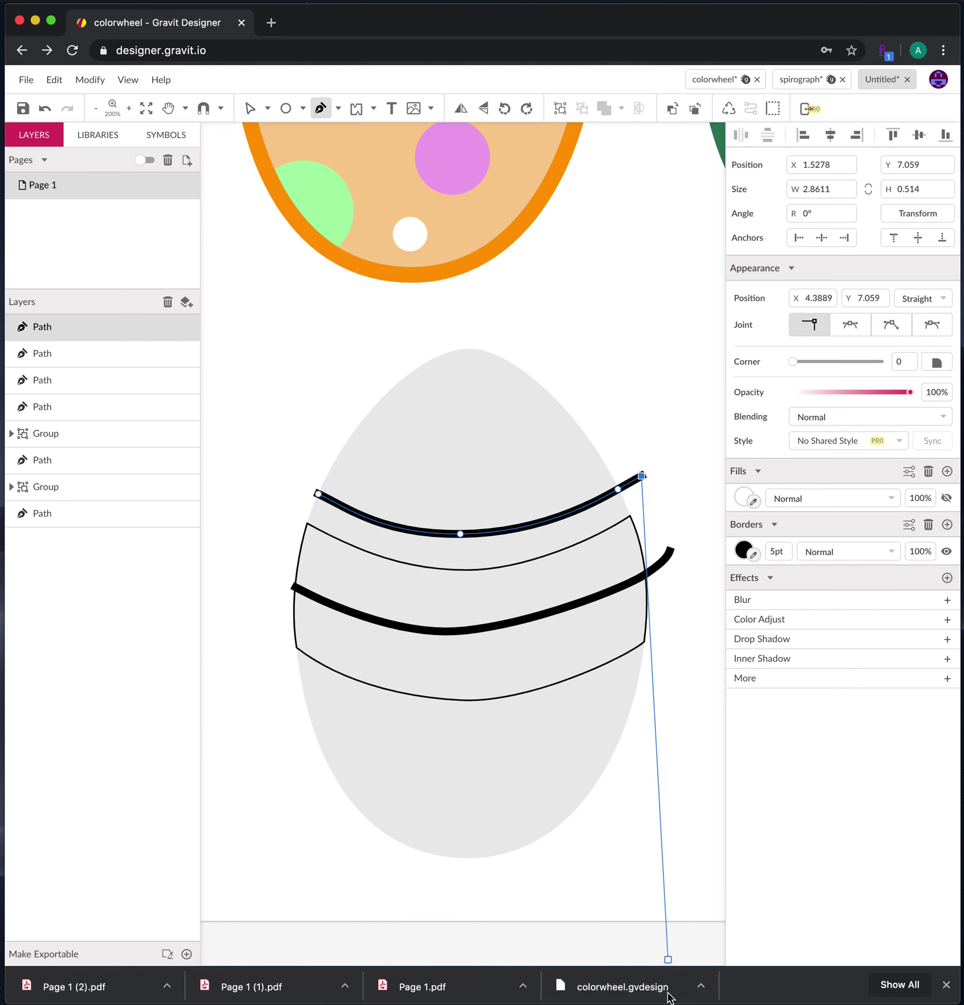
pyautogui.click(677, 472)
pyautogui.press('Escape')
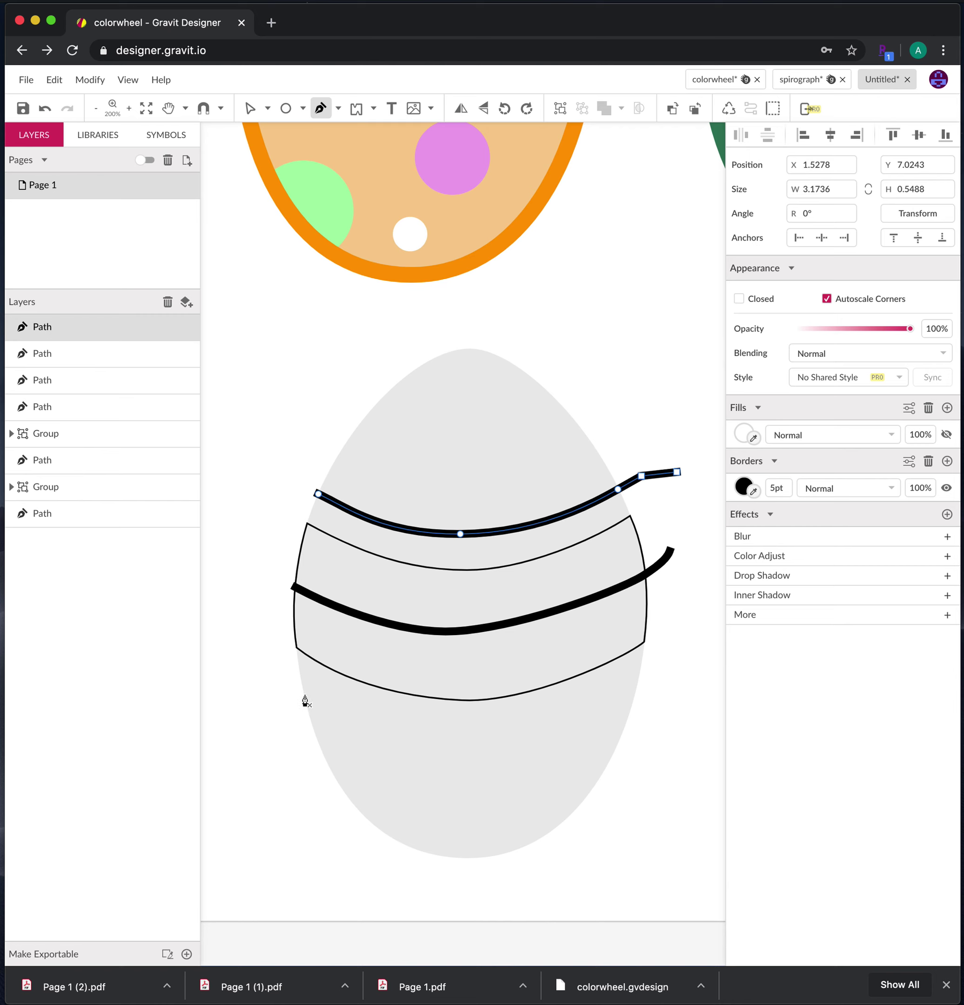
# Draw a third curve about 3.4 in wide across the egg below the thin-outlined band, extending past the right edge.
pyautogui.moveTo(304, 694); pyautogui.dragTo(351, 720)
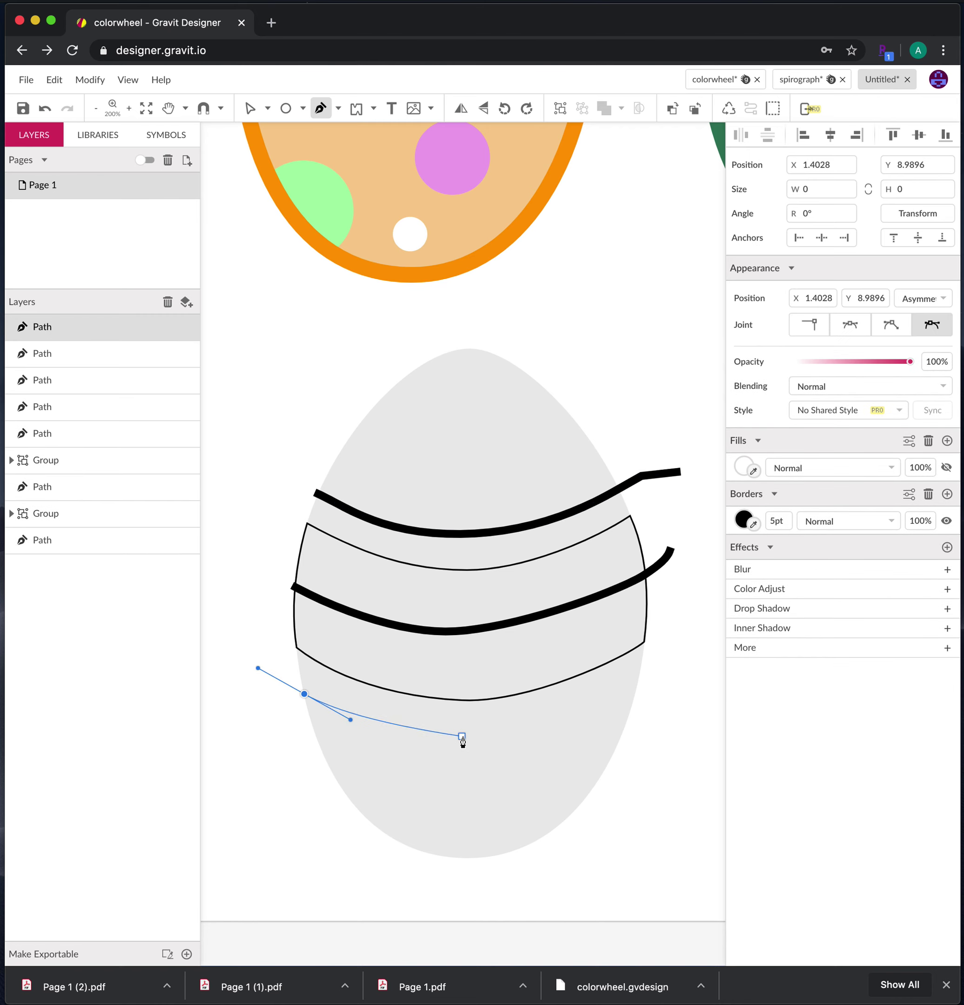
pyautogui.click(463, 736)
pyautogui.moveTo(464, 738); pyautogui.dragTo(525, 736)
pyautogui.moveTo(636, 688); pyautogui.dragTo(684, 667)
pyautogui.click(689, 652)
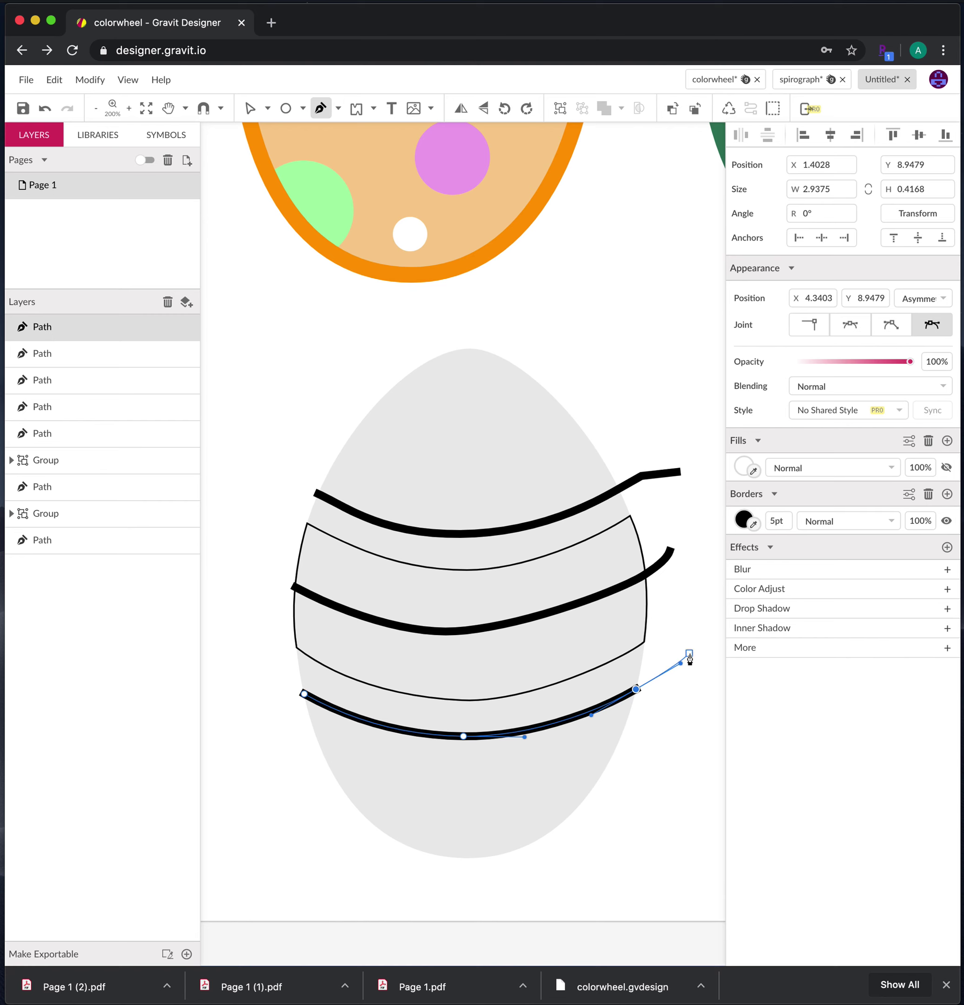
pyautogui.press('Escape')
# Delete the two surplus anchor points at the right end of the upper curve so it stops at the egg's edge.
pyautogui.click(250, 108)
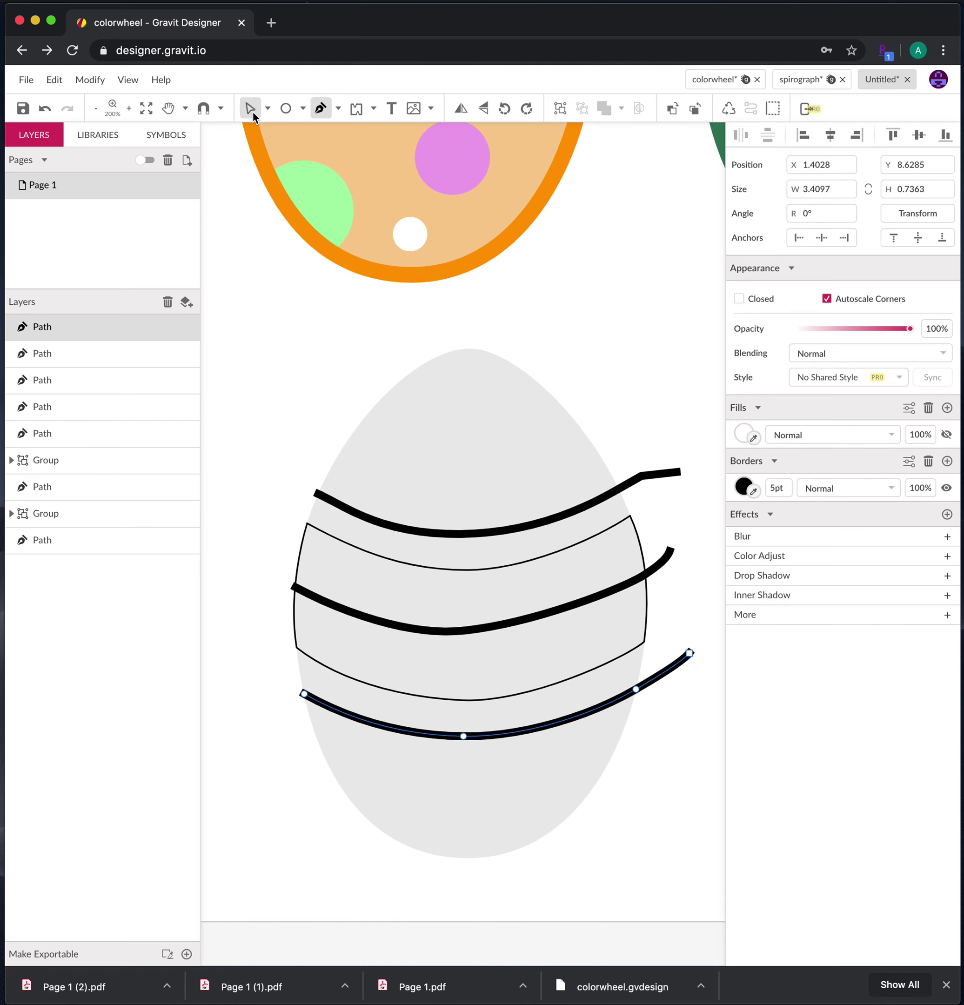
pyautogui.click(679, 477)
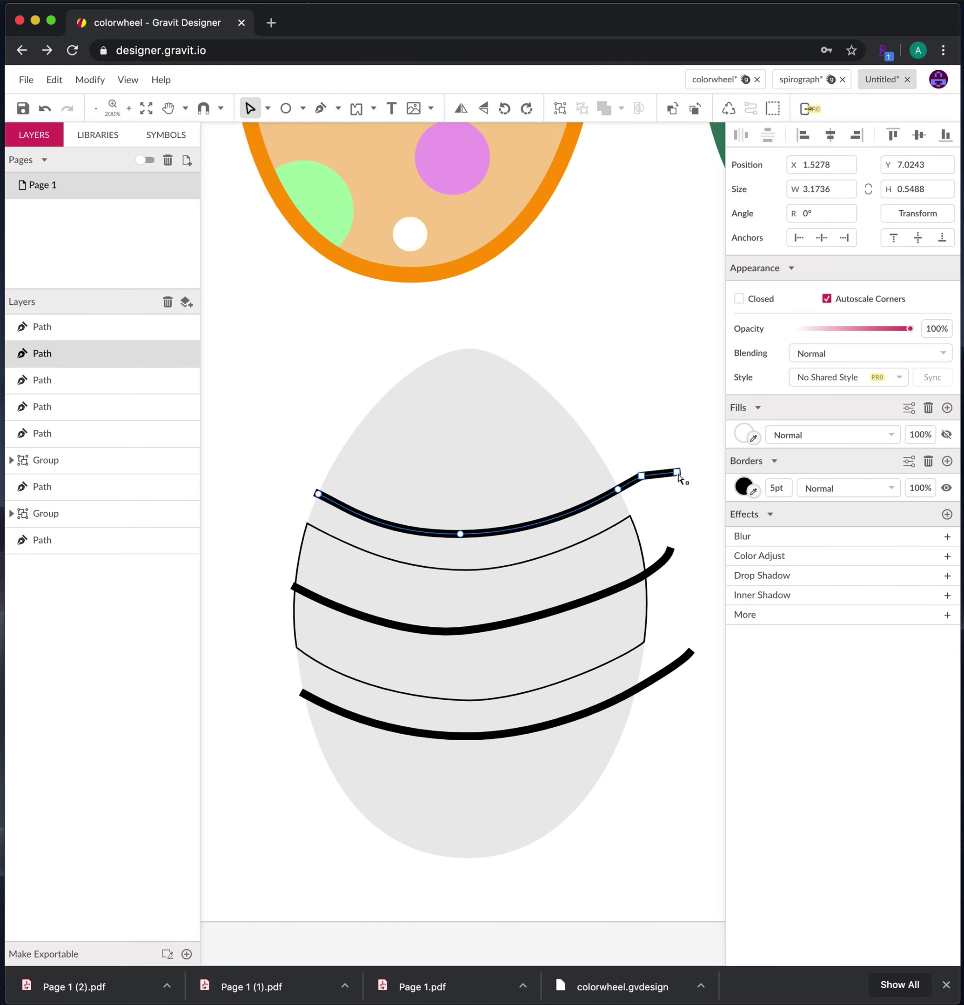
pyautogui.click(677, 473)
pyautogui.press('Delete')
pyautogui.click(641, 476)
pyautogui.press('Delete')
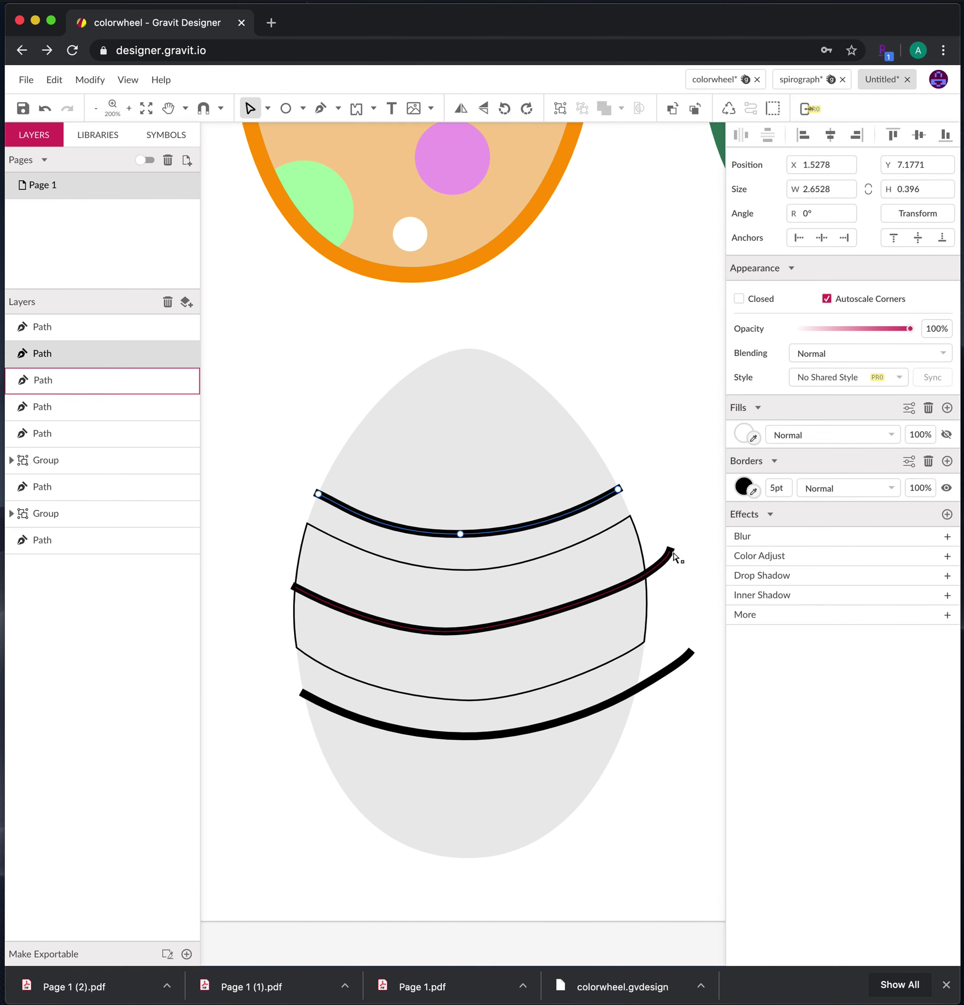
# Delete the surplus right end points of the middle and lower curves so both stop at the egg's edge.
pyautogui.click(669, 553)
pyautogui.click(669, 551)
pyautogui.press('Delete')
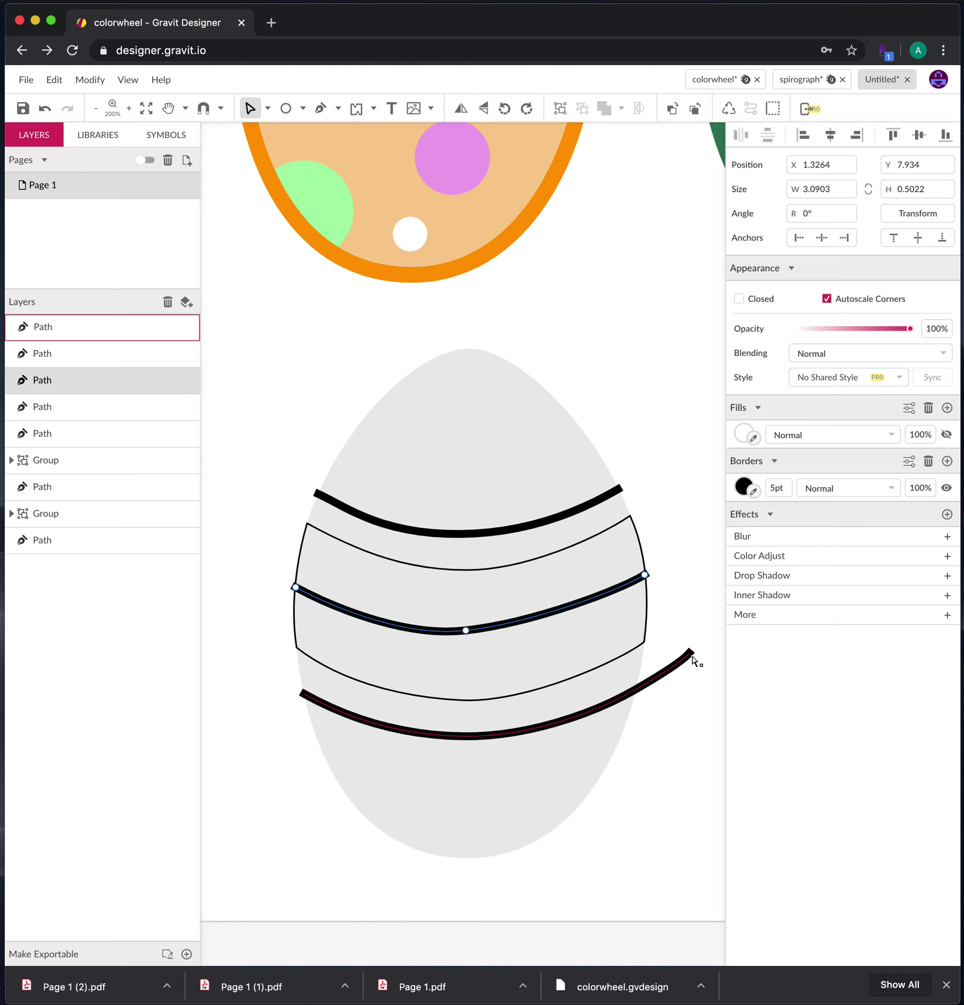
pyautogui.click(692, 655)
pyautogui.click(689, 652)
pyautogui.press('Delete')
pyautogui.click(699, 635)
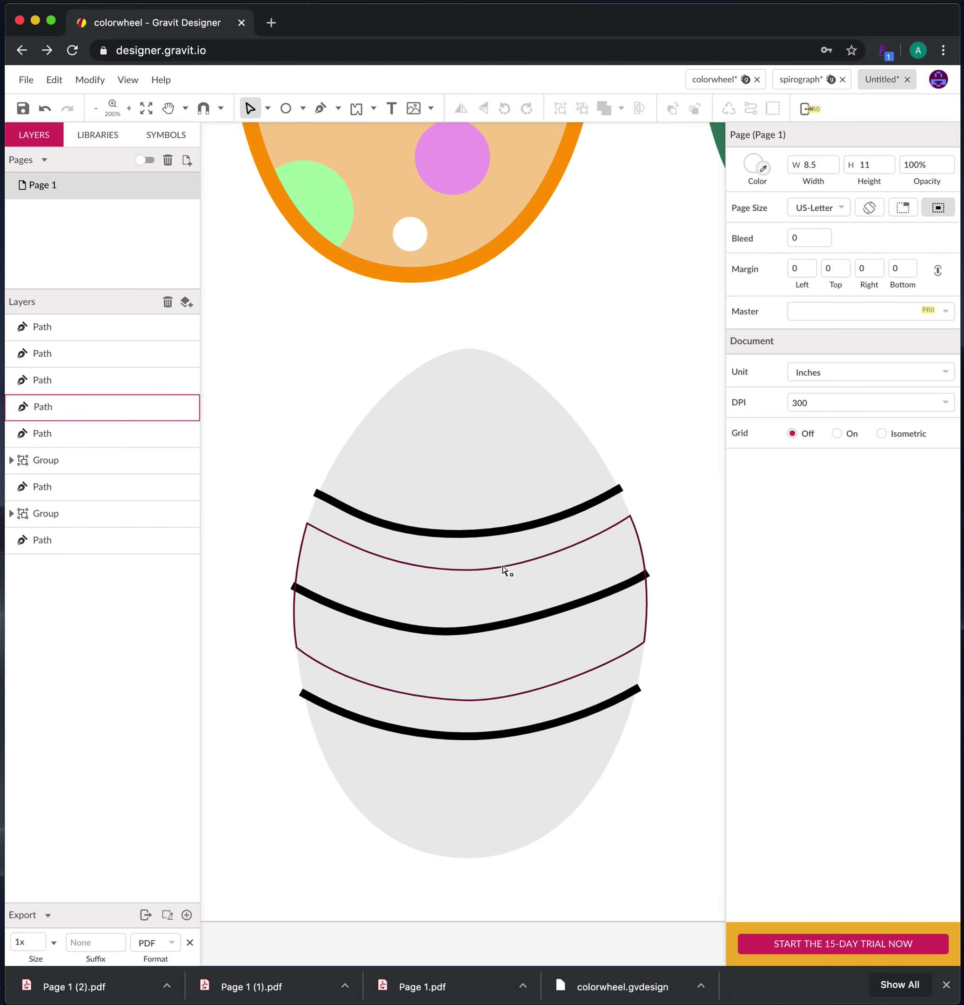
# Adjust the middle curve's central anchor point so the line bends smoothly and evenly across the egg.
pyautogui.click(501, 622)
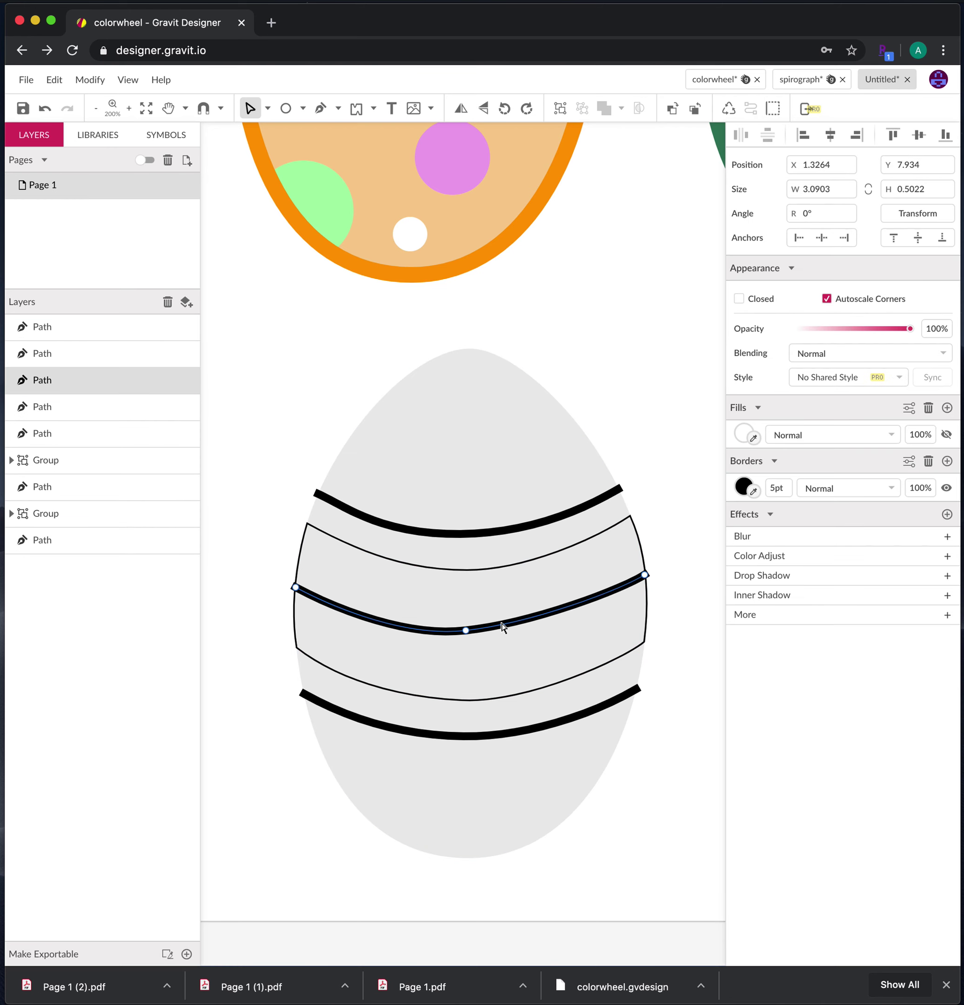
pyautogui.click(466, 630)
pyautogui.moveTo(466, 632); pyautogui.dragTo(544, 635)
pyautogui.click(679, 605)
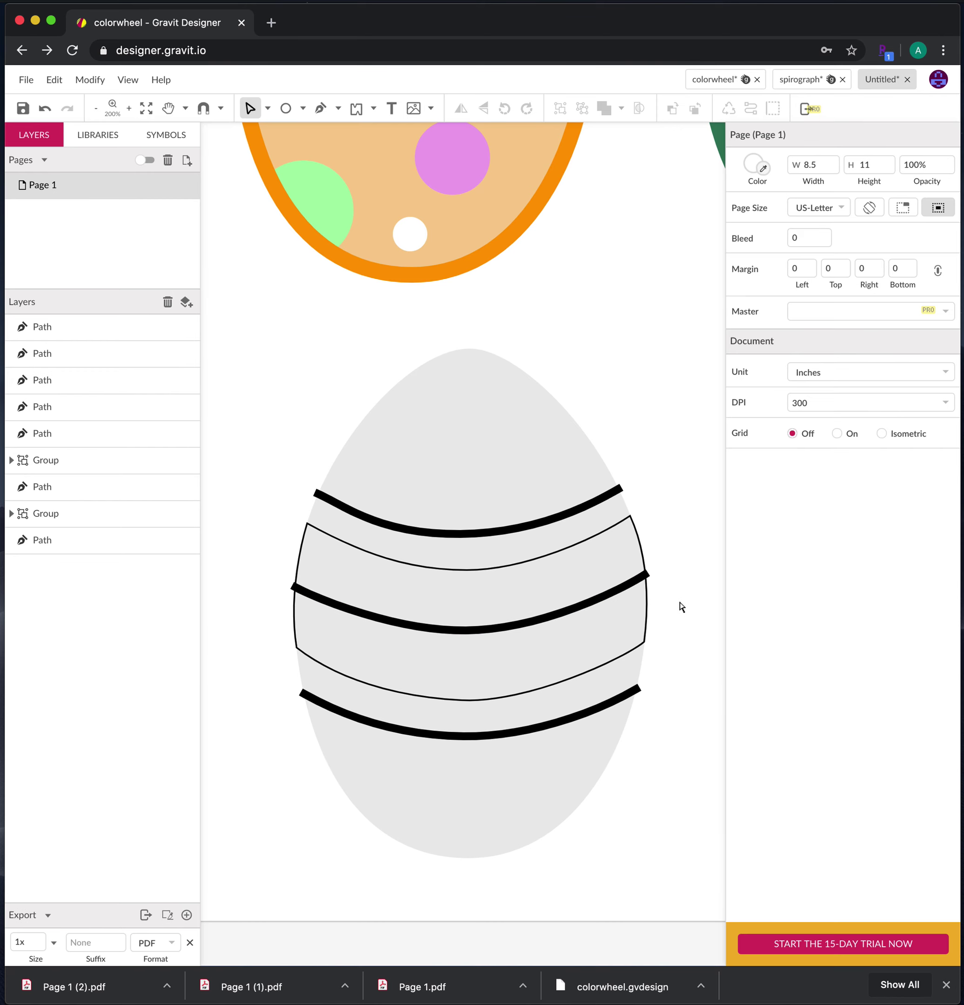
# Duplicate the grey egg shape and place the copy partly off the page's left side, clear of the original.
pyautogui.click(446, 448)
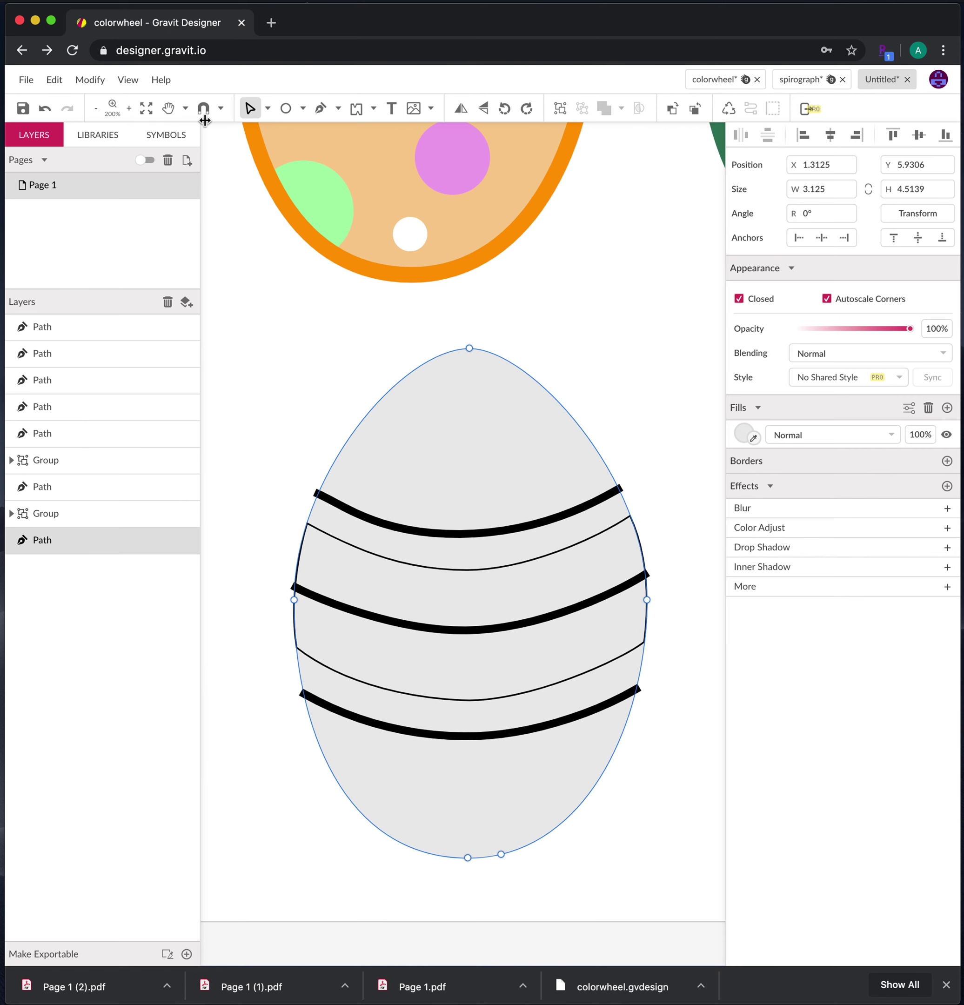
pyautogui.click(267, 108)
pyautogui.click(283, 306)
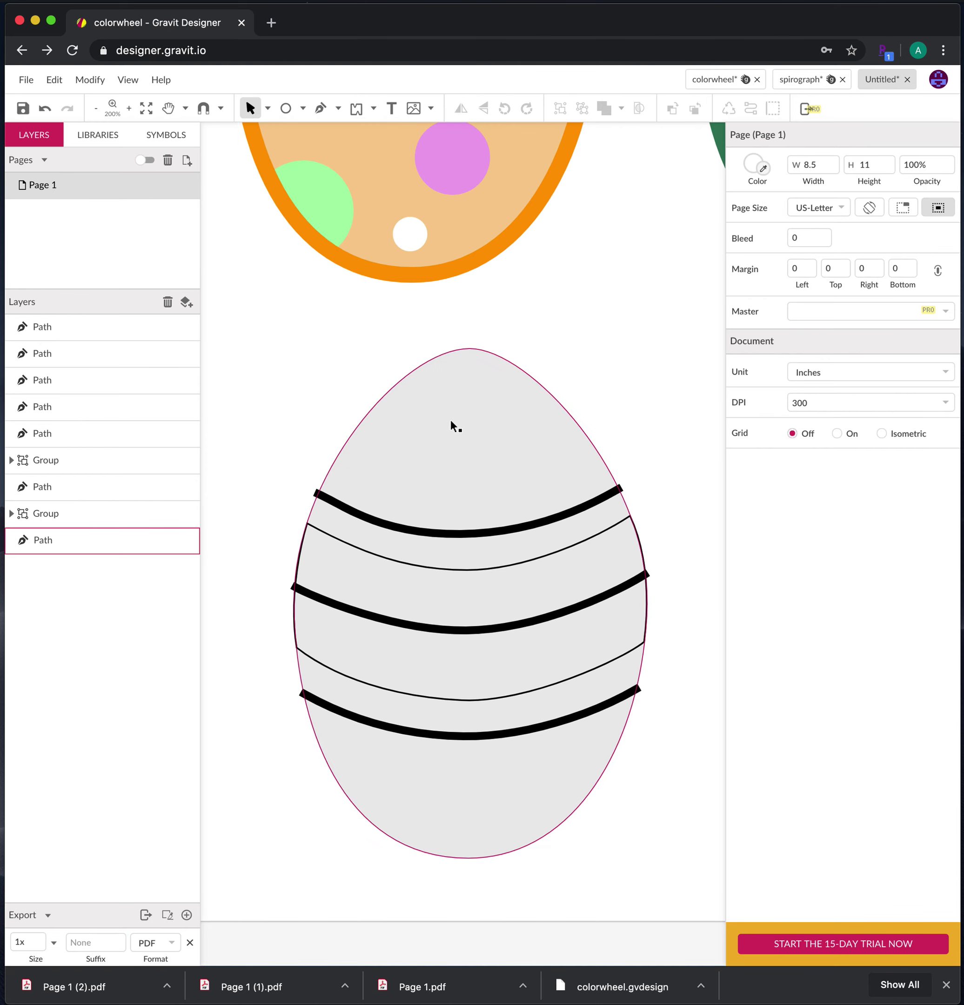
pyautogui.moveTo(451, 420); pyautogui.dragTo(204, 444)
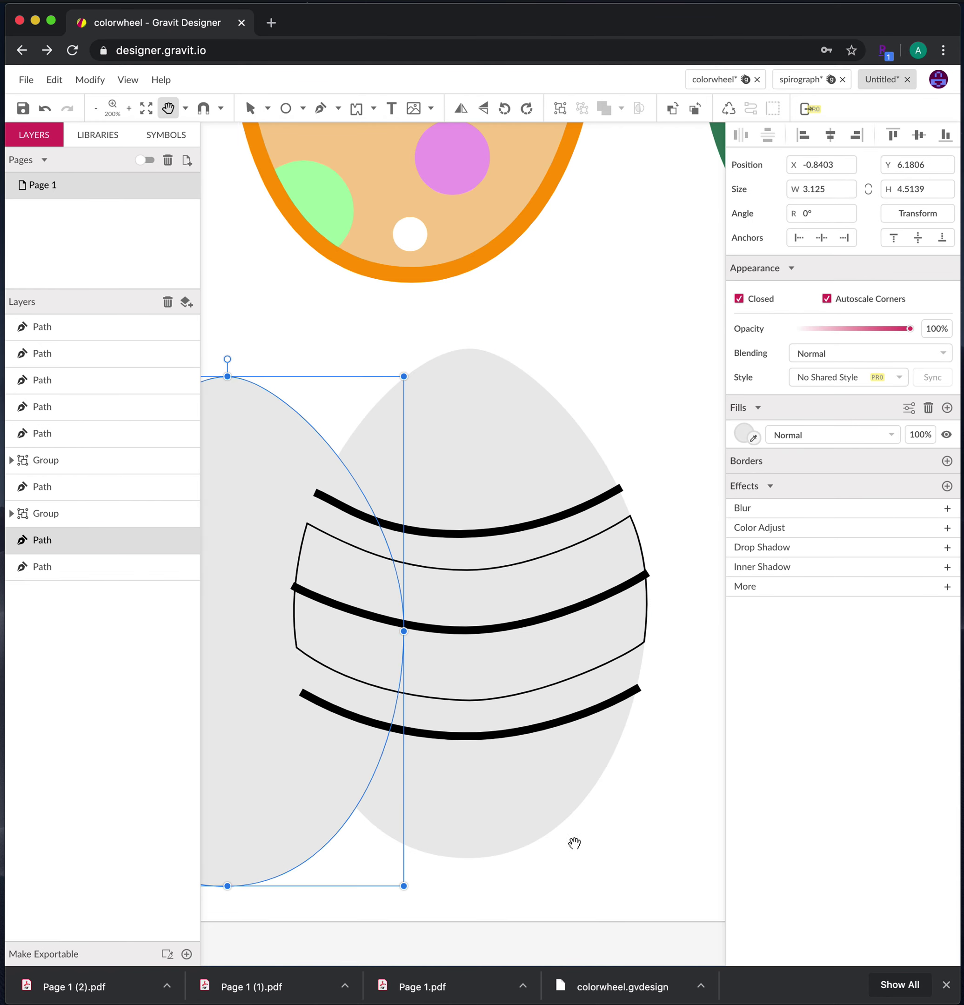
pyautogui.hscroll(-3, 617, 850)
pyautogui.moveTo(250, 750); pyautogui.dragTo(199, 708)
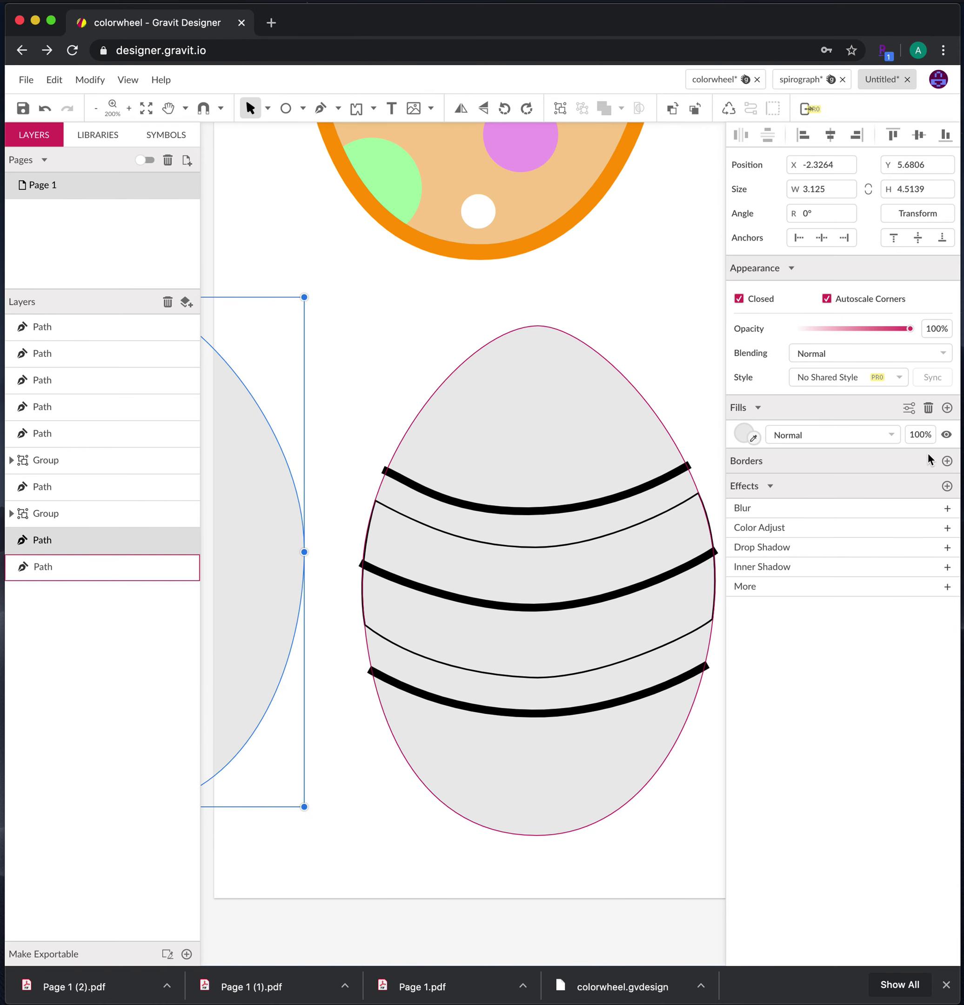
# Give the copied egg a 10pt black border and a white fill sampled from the page.
pyautogui.click(947, 461)
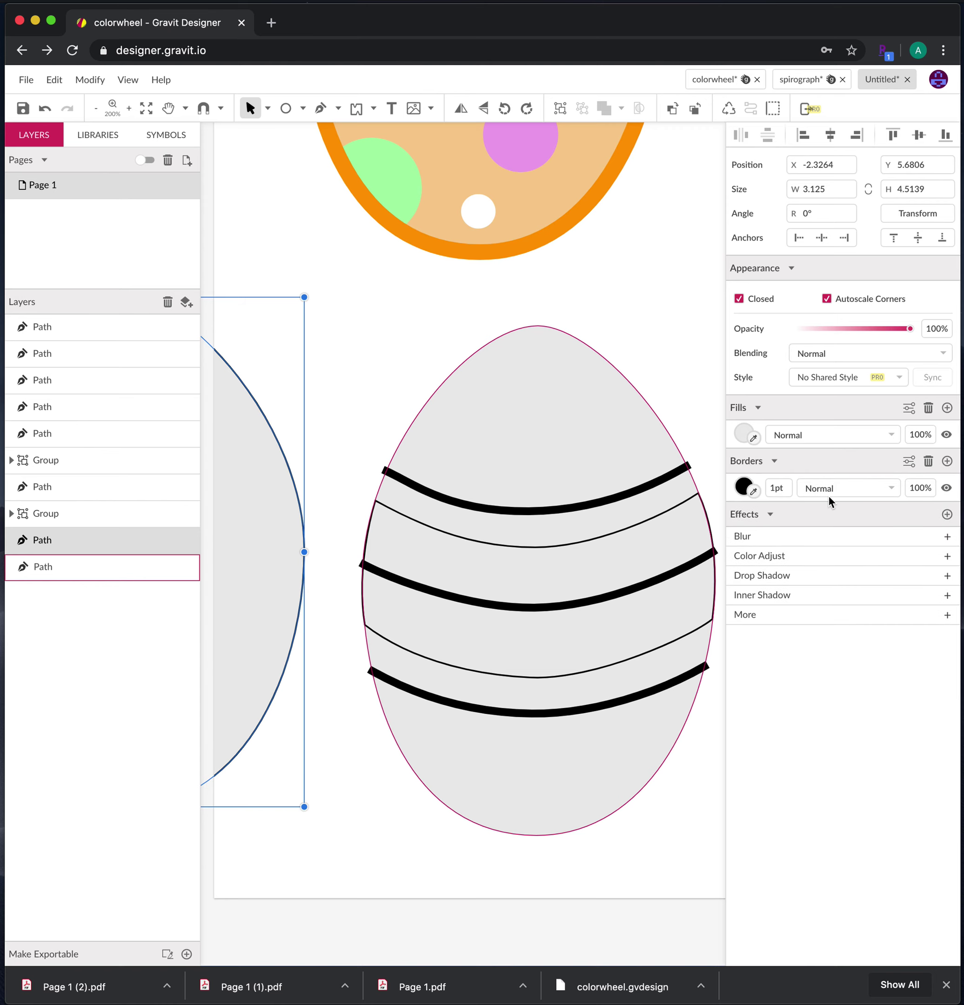
pyautogui.write('10')
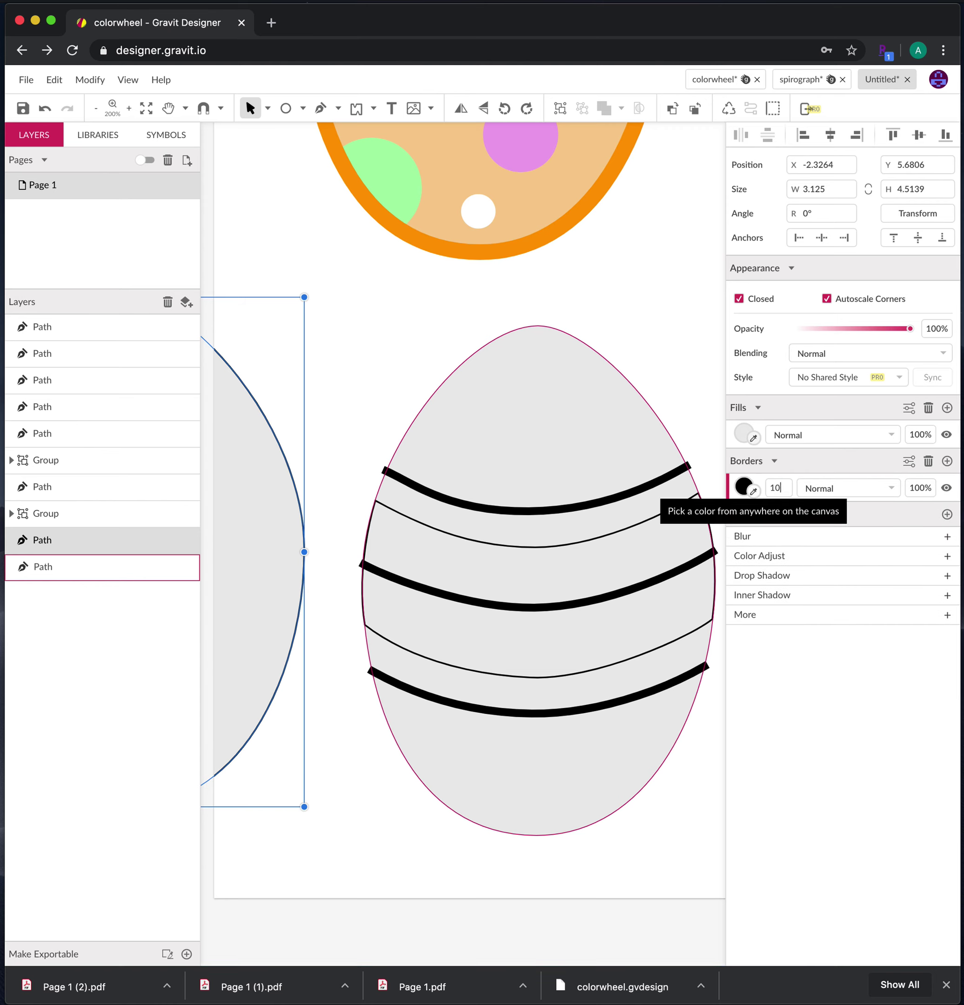
pyautogui.press('Return')
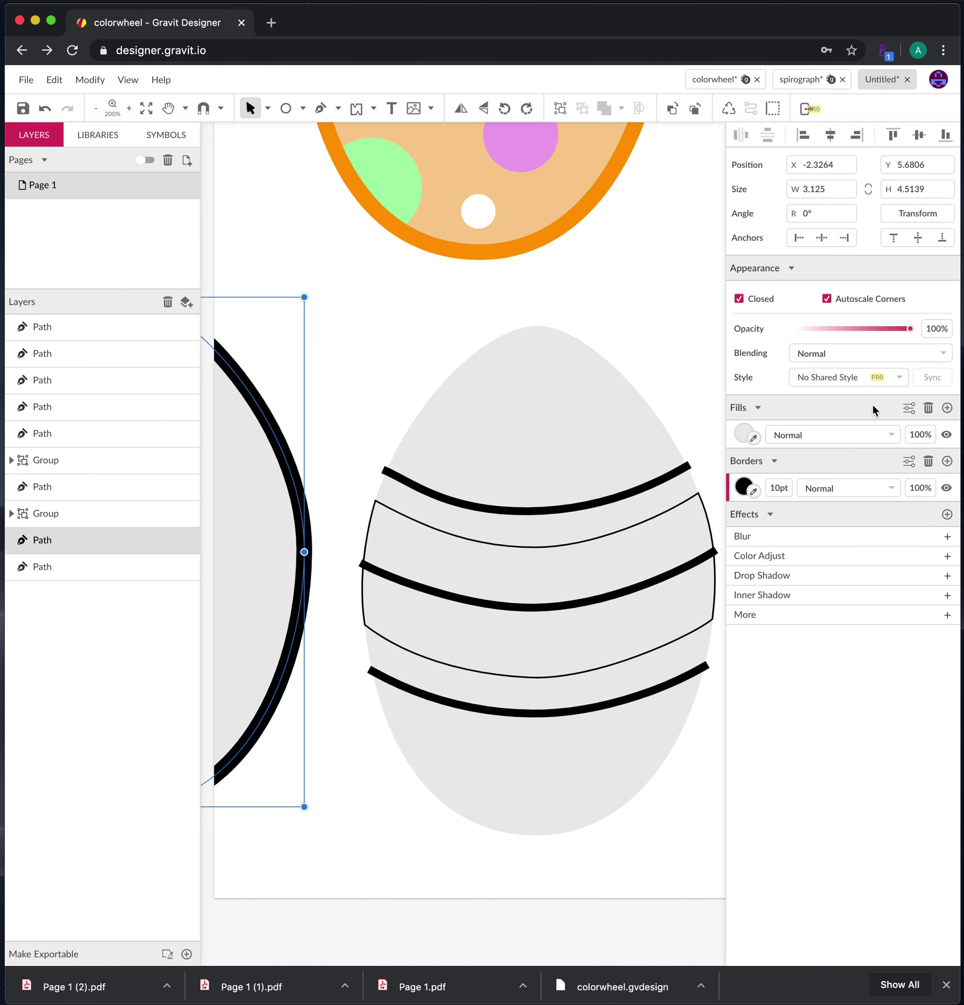
pyautogui.click(752, 437)
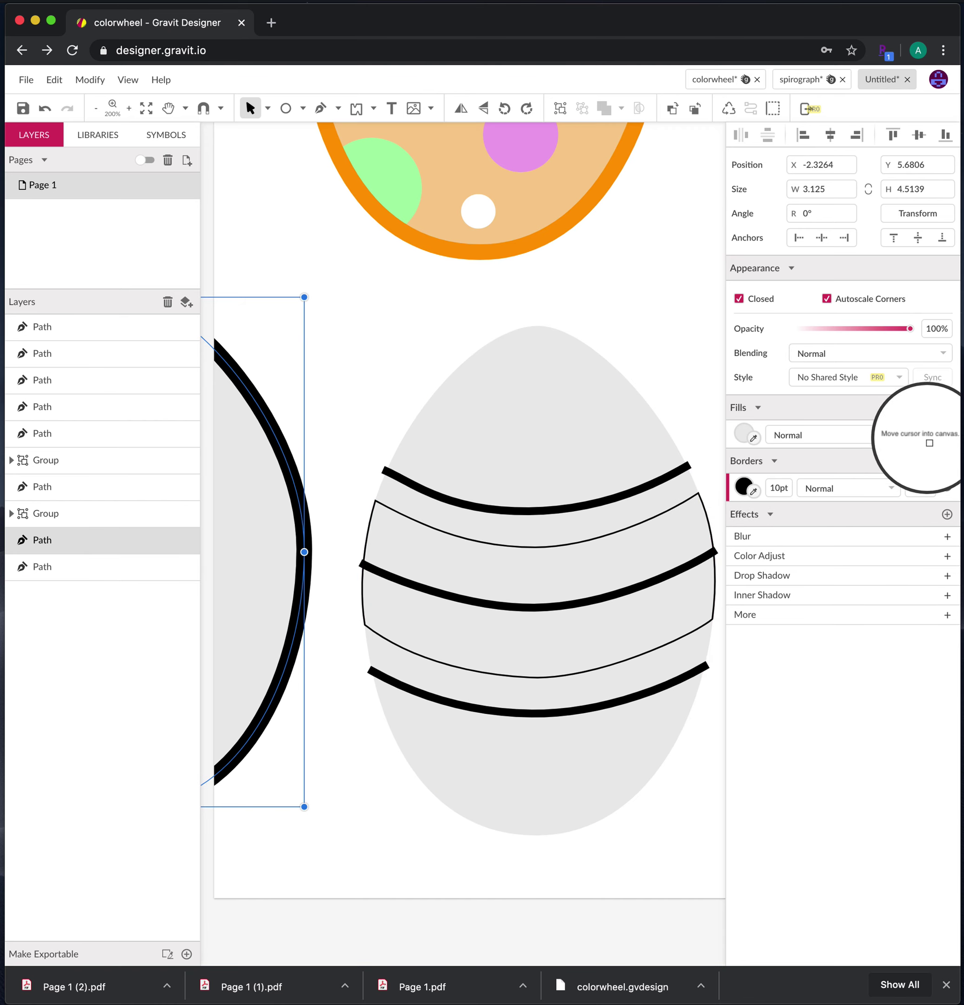
pyautogui.click(639, 290)
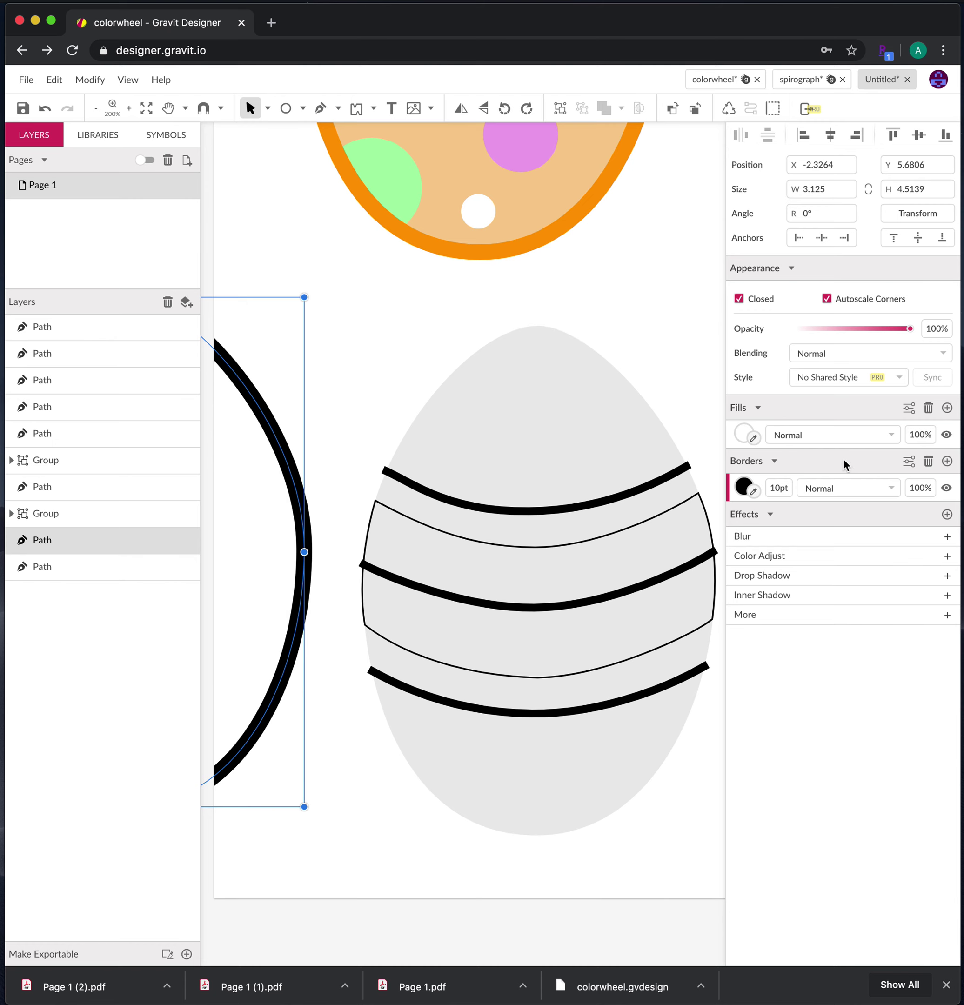
pyautogui.click(932, 433)
pyautogui.click(332, 348)
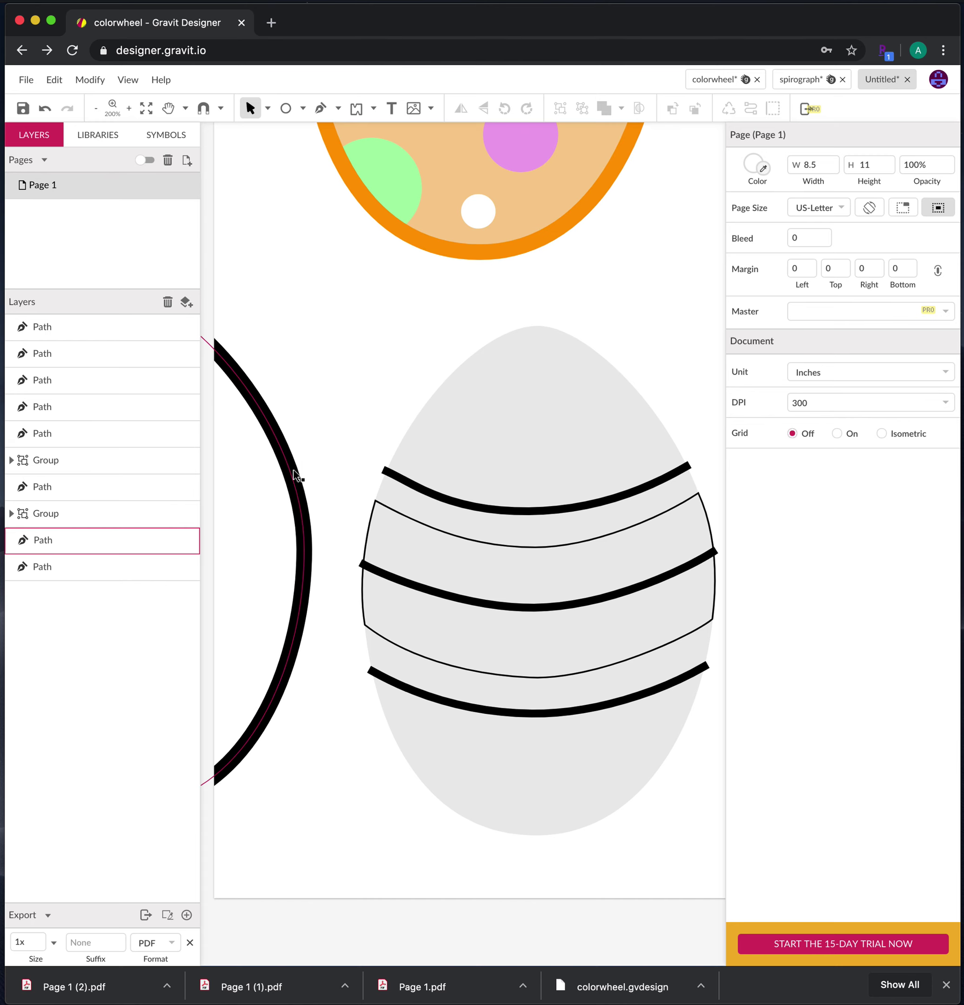
pyautogui.click(488, 443)
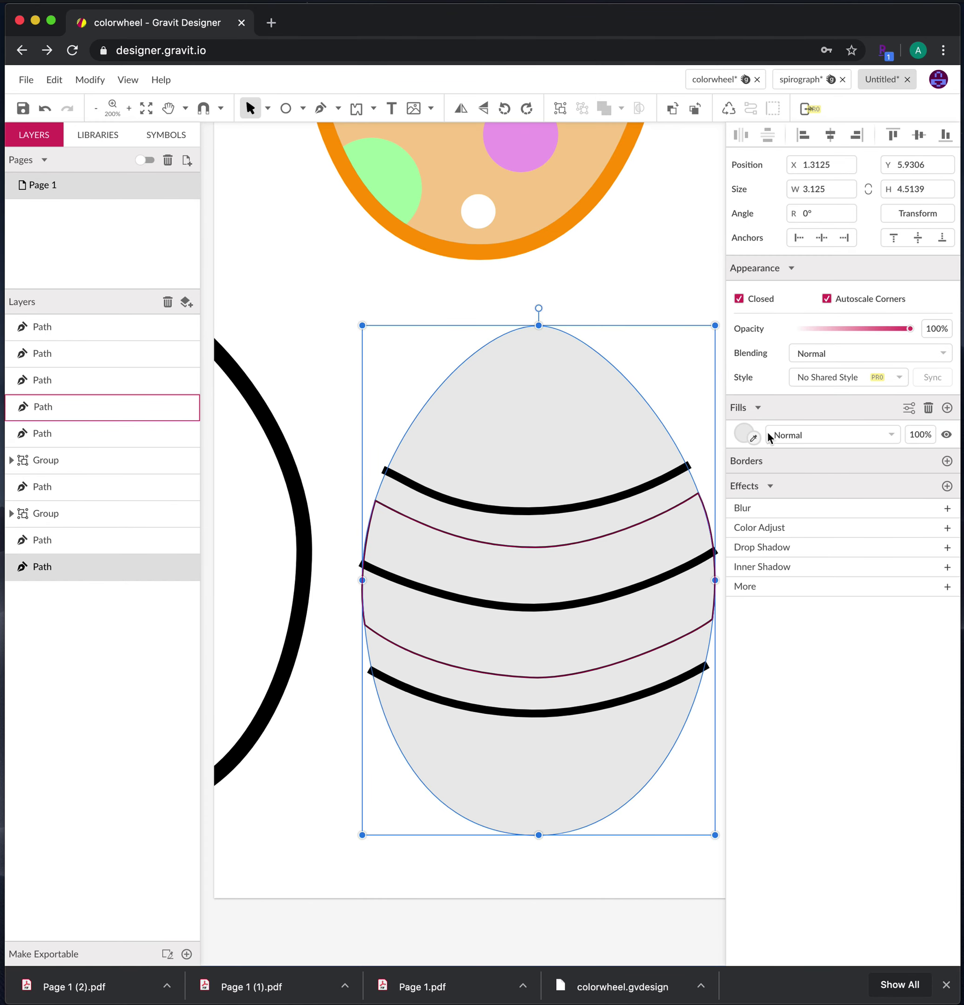
pyautogui.click(742, 429)
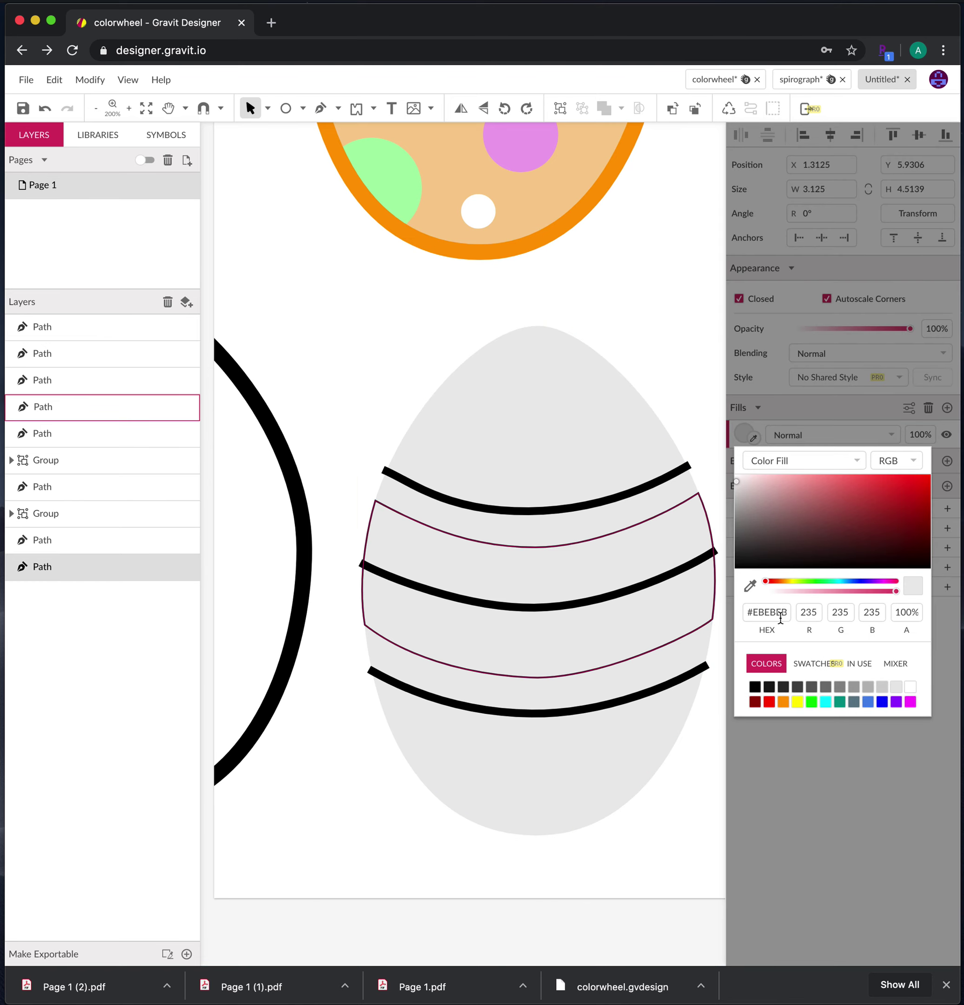
pyautogui.click(358, 798)
# Move the outlined egg beneath the orange egg and the grey egg with its stripes beneath the green egg.
pyautogui.press('z')
pyautogui.keyDown('alt'); pyautogui.click(408, 788); pyautogui.keyUp('alt')
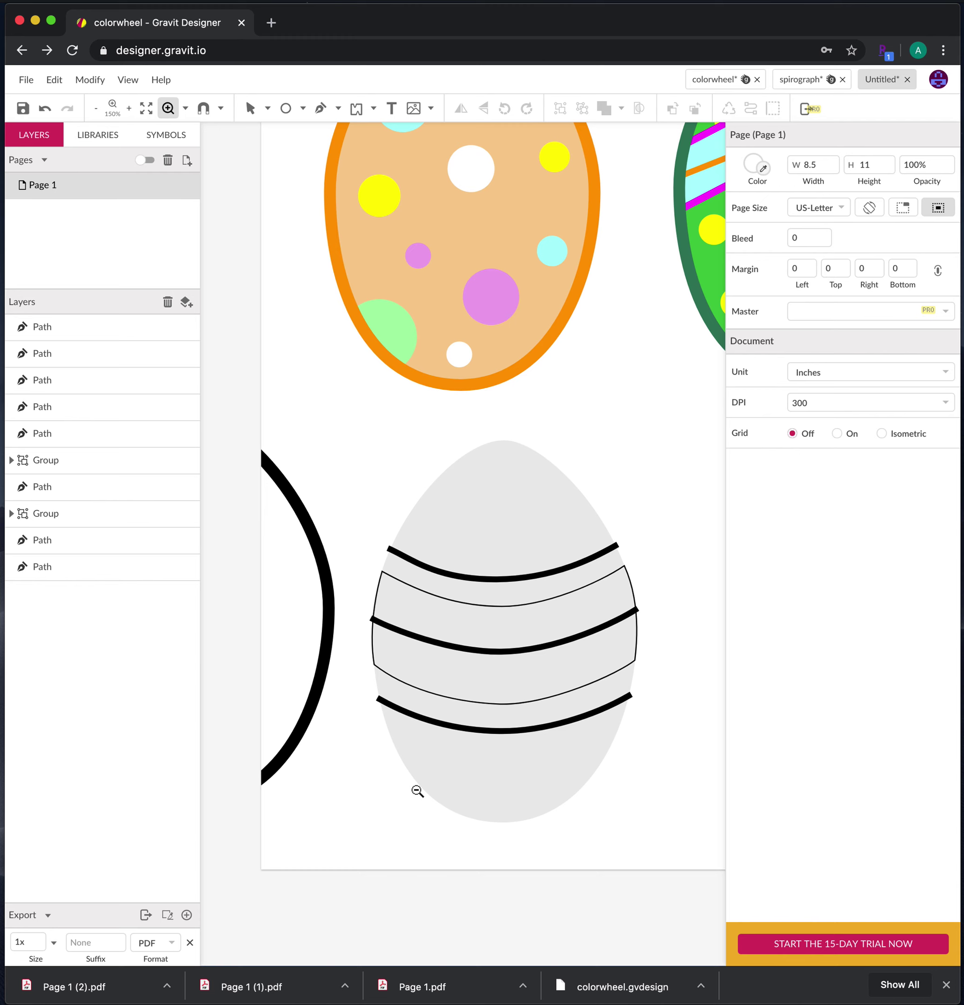
pyautogui.keyDown('alt'); pyautogui.click(417, 789); pyautogui.keyUp('alt')
pyautogui.press('space')
pyautogui.moveTo(605, 818); pyautogui.dragTo(507, 647)
pyautogui.press('v')
pyautogui.click(491, 798)
# Fill the grey egg beneath the green egg with light blue #A3DEF4.
pyautogui.click(589, 561)
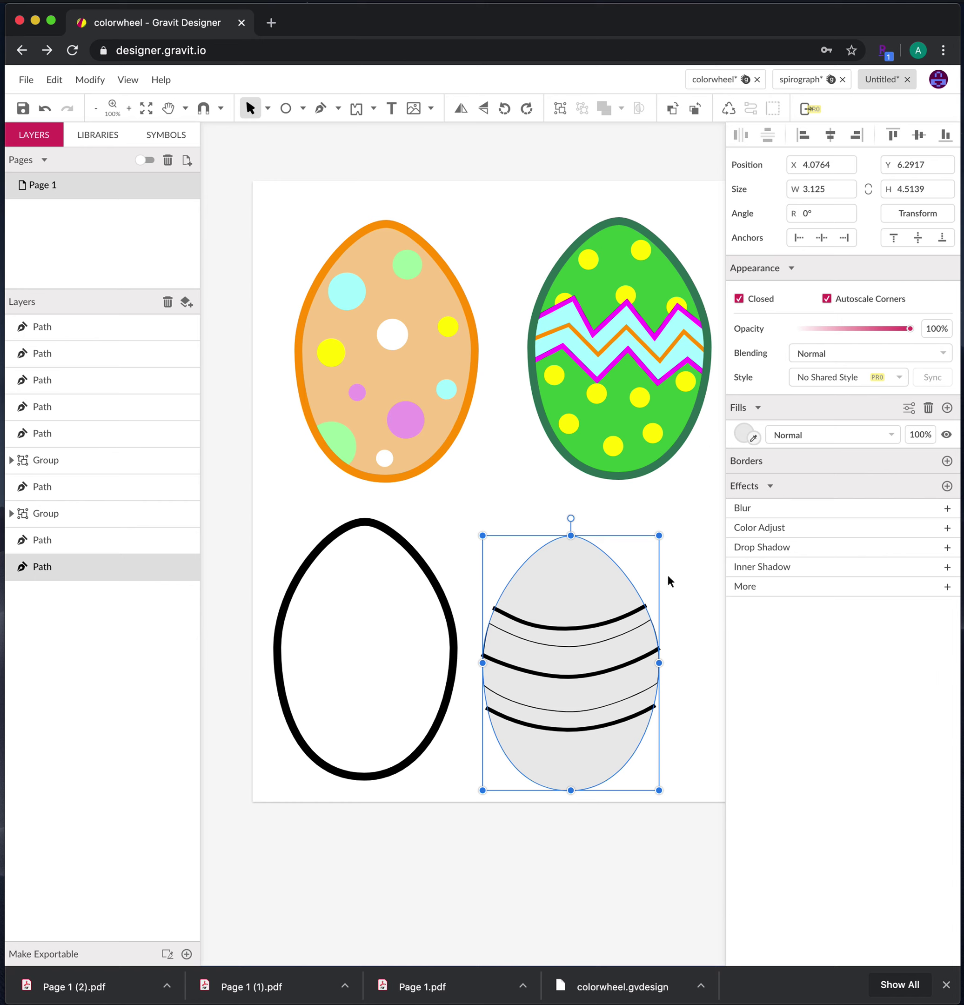
pyautogui.click(743, 433)
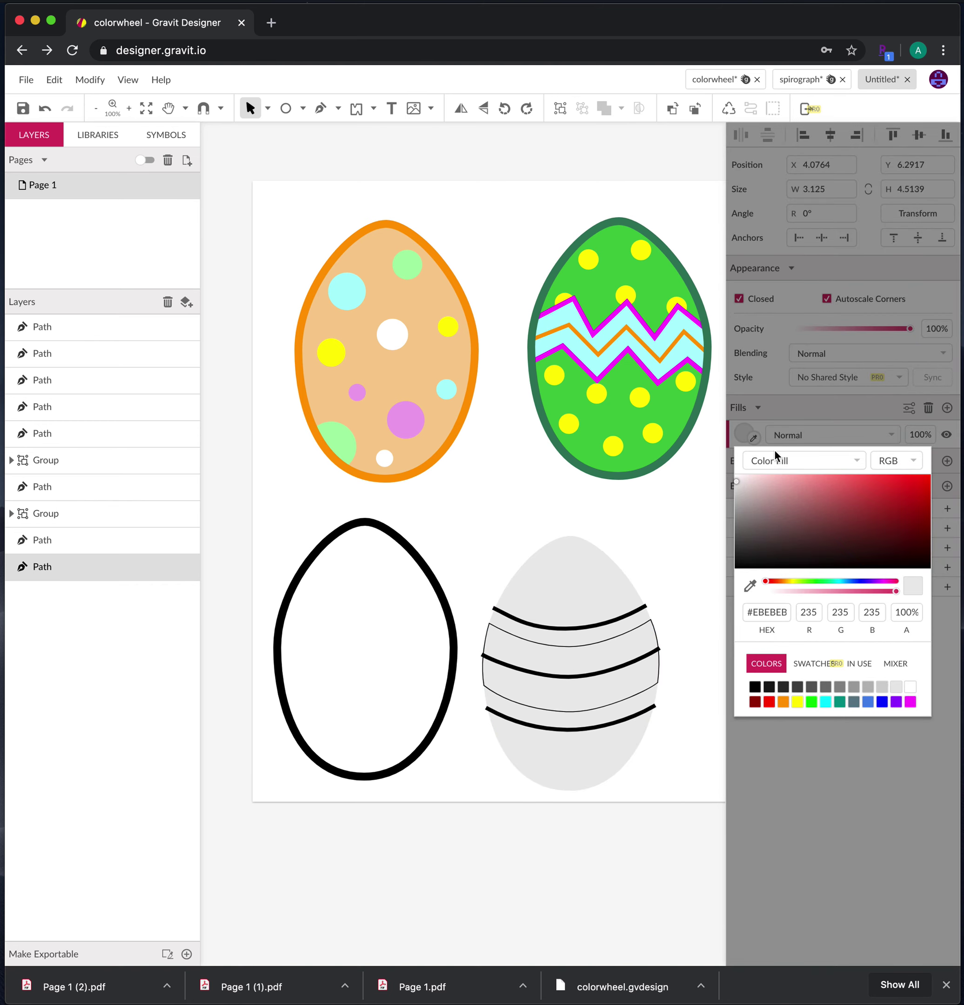
pyautogui.click(825, 702)
pyautogui.moveTo(807, 478); pyautogui.dragTo(810, 483)
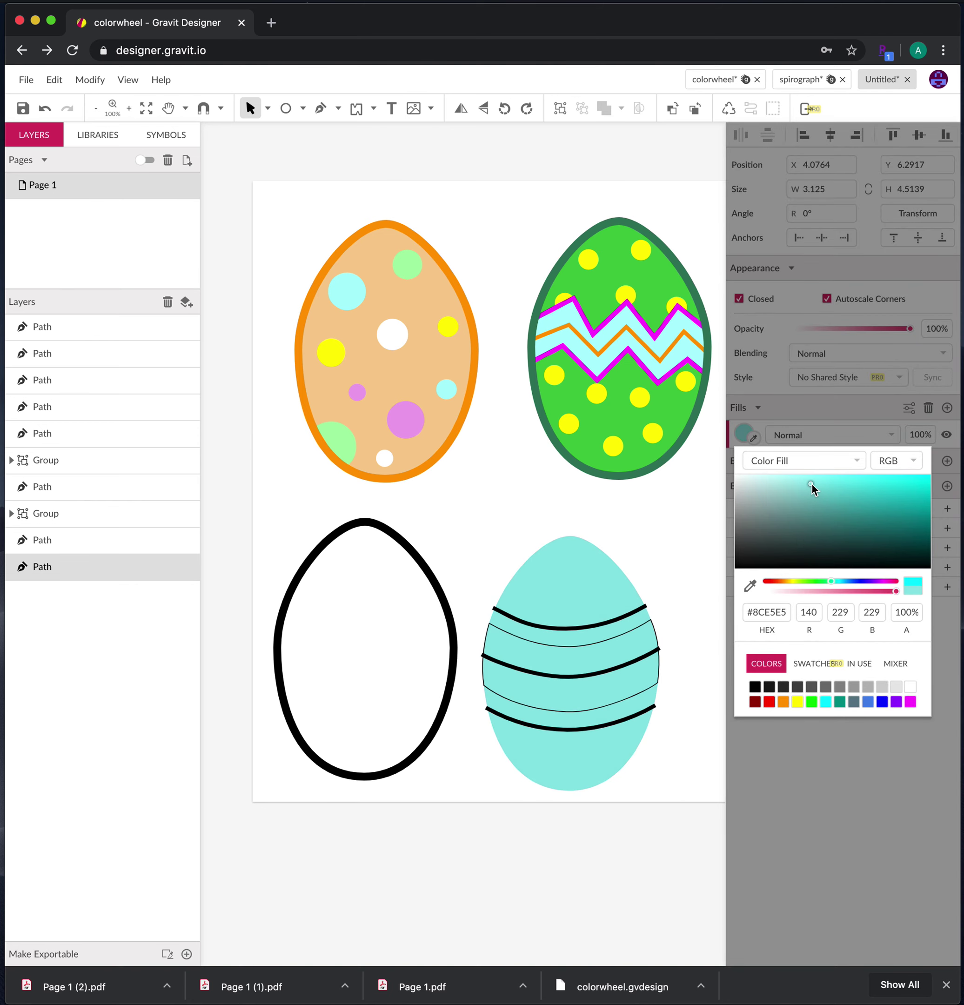
pyautogui.click(867, 701)
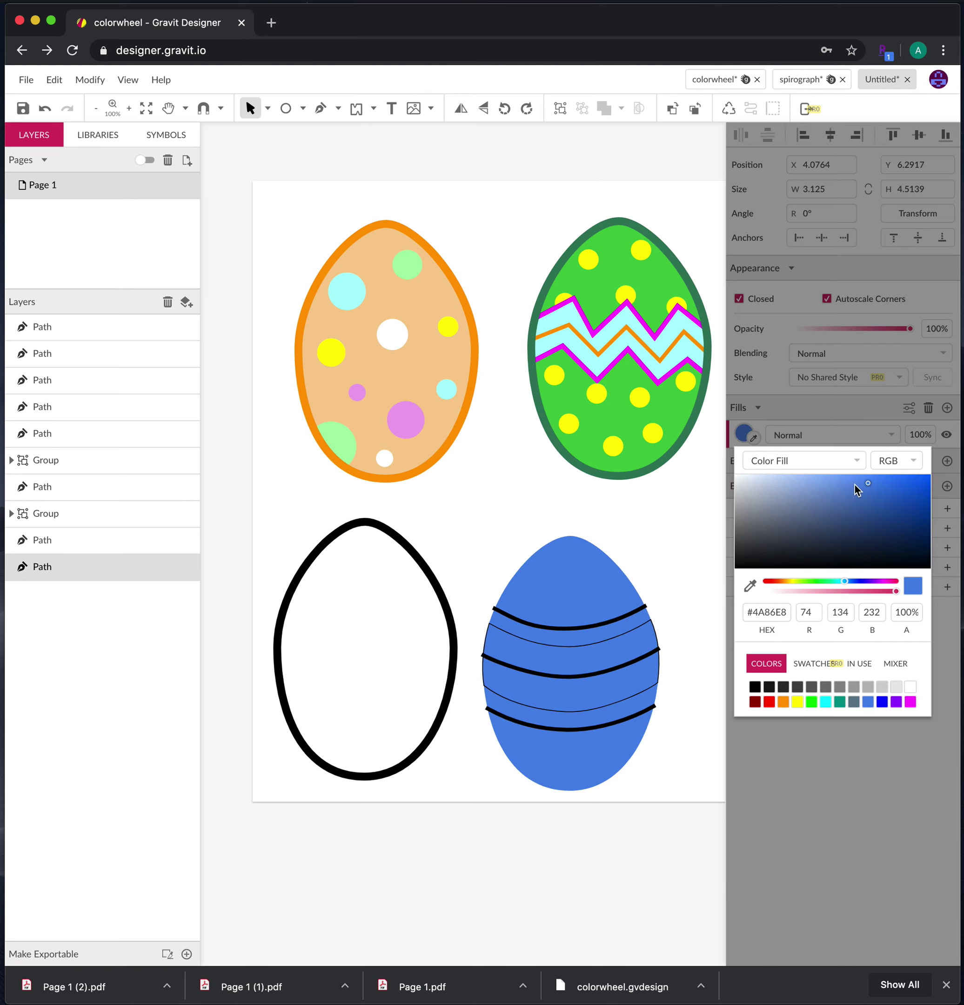
pyautogui.moveTo(864, 484); pyautogui.dragTo(800, 478)
pyautogui.moveTo(846, 581); pyautogui.dragTo(837, 581)
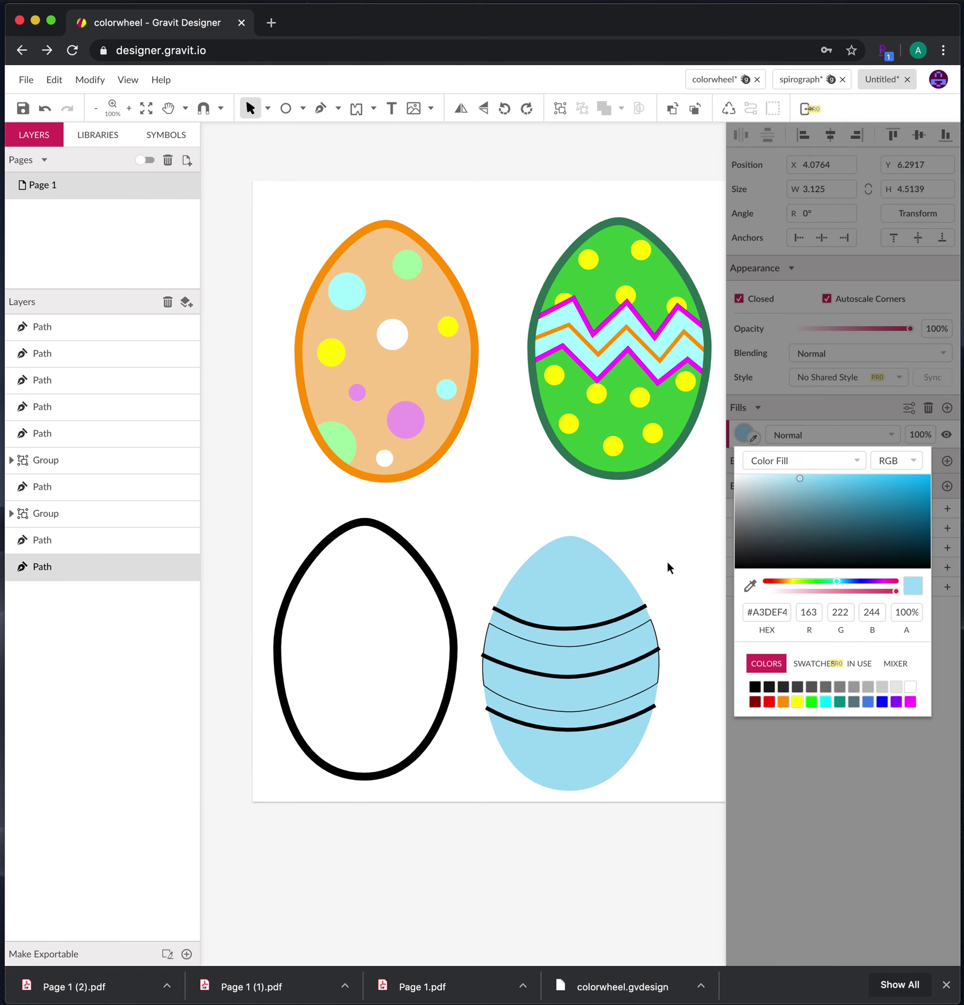
pyautogui.click(678, 555)
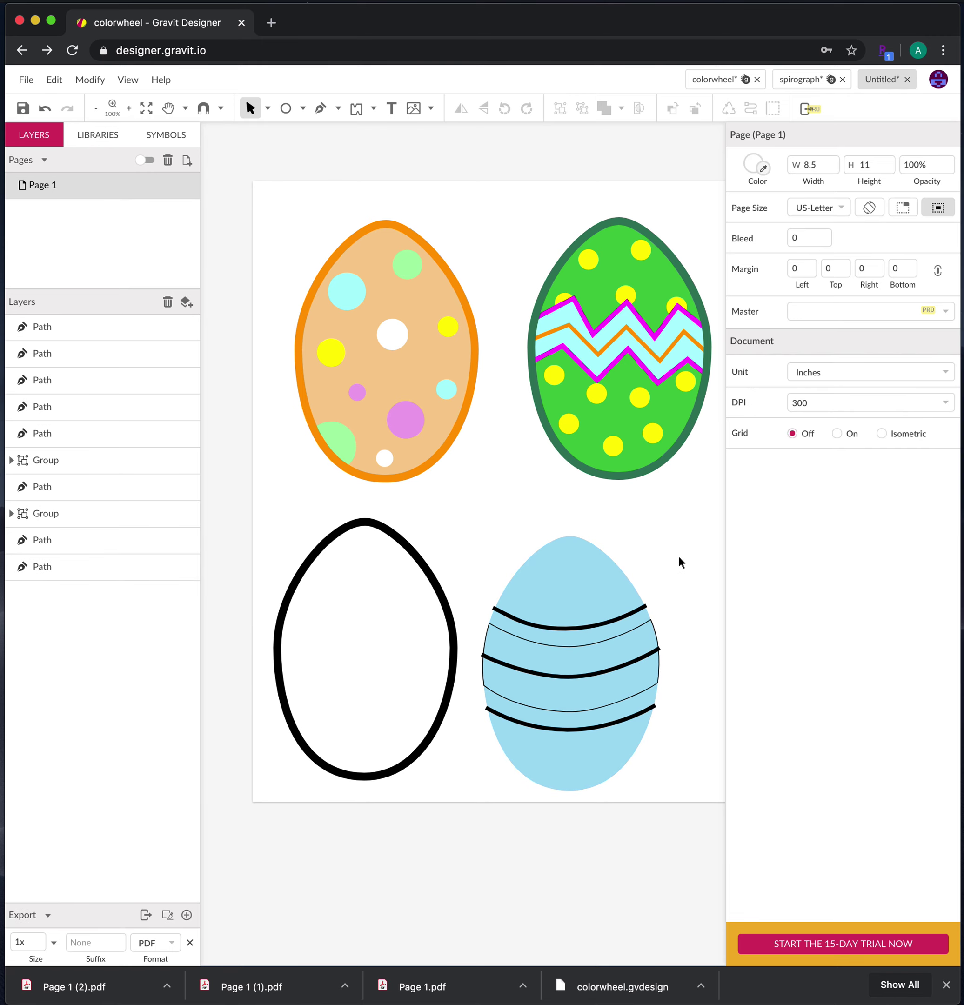
# Give the curved band across the light-blue egg a yellow #FFFF00 border 6pt thick.
pyautogui.click(599, 640)
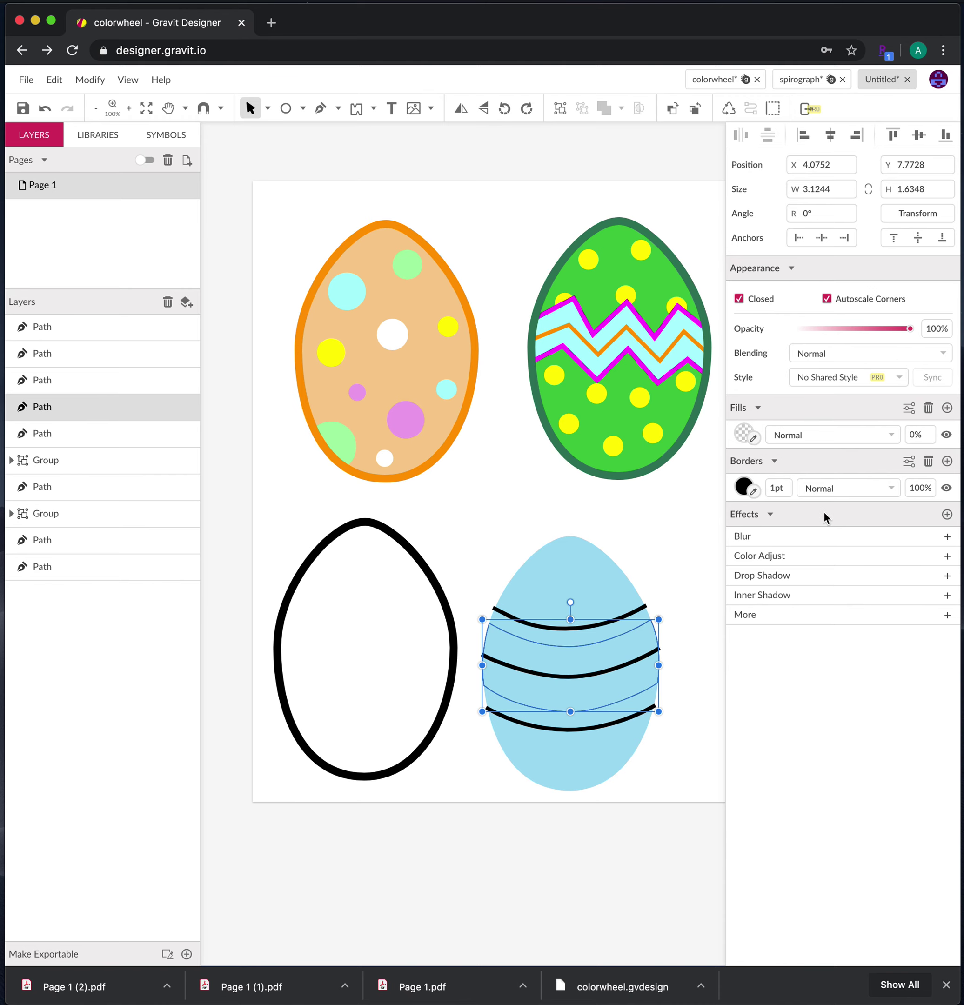
pyautogui.click(742, 487)
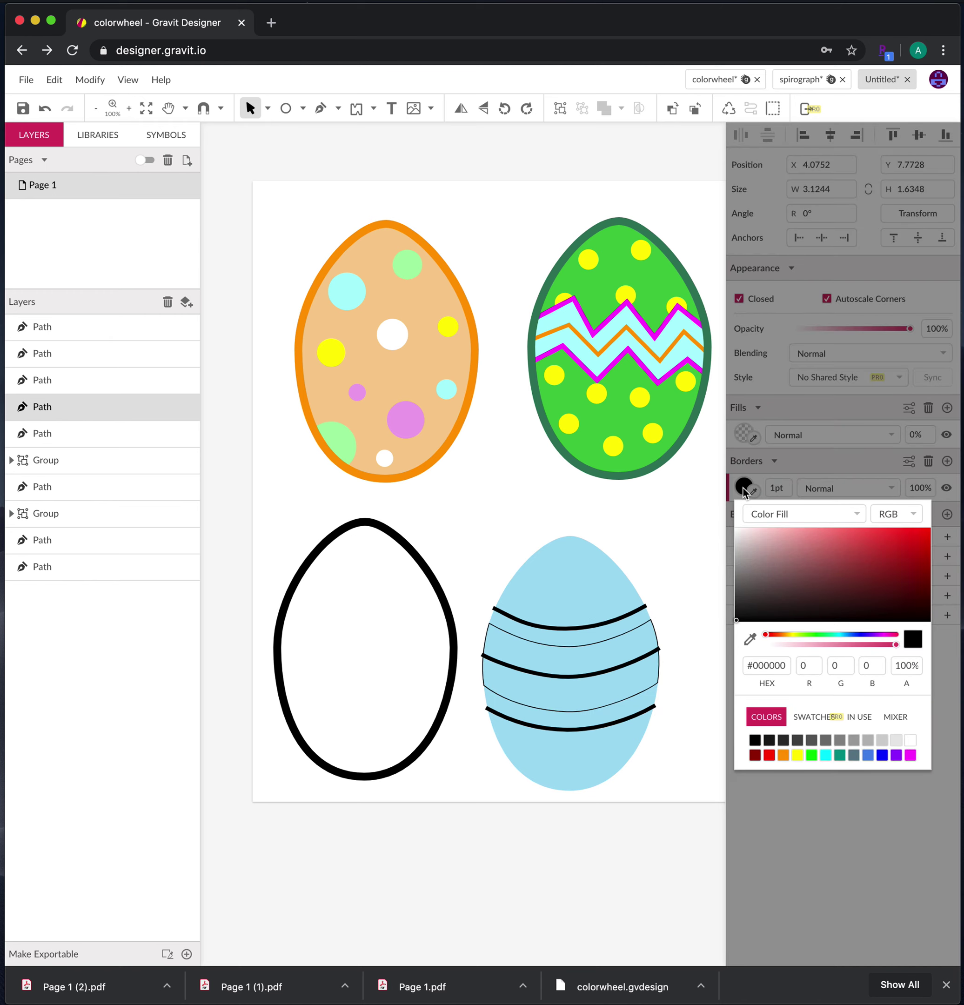
pyautogui.click(796, 754)
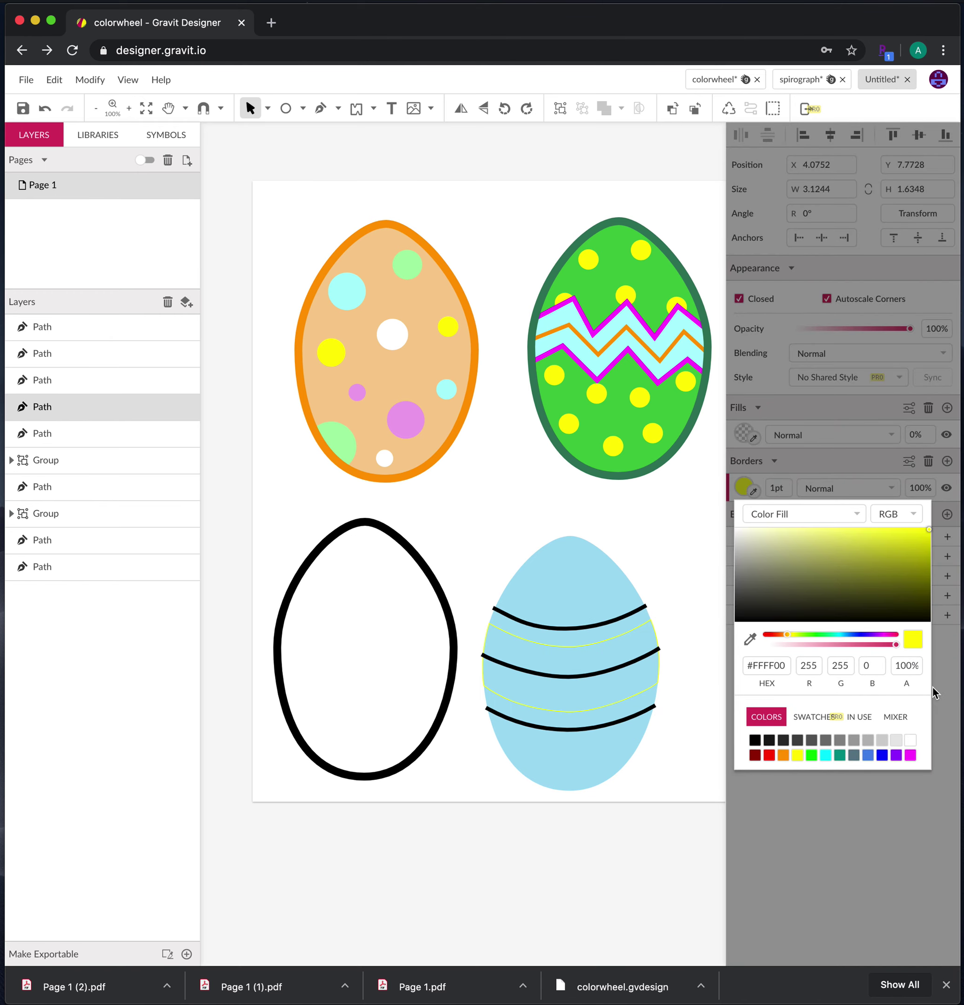
pyautogui.click(941, 725)
pyautogui.click(762, 485)
pyautogui.write('1')
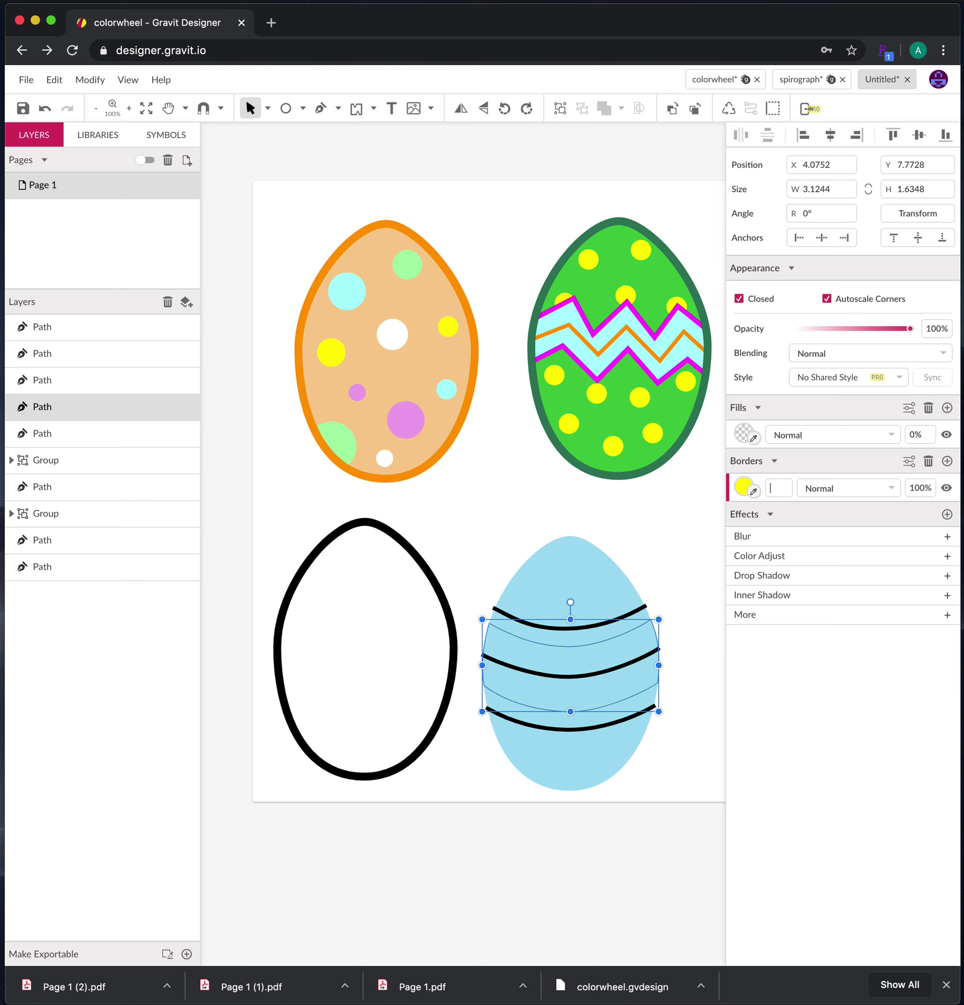
pyautogui.press('Return')
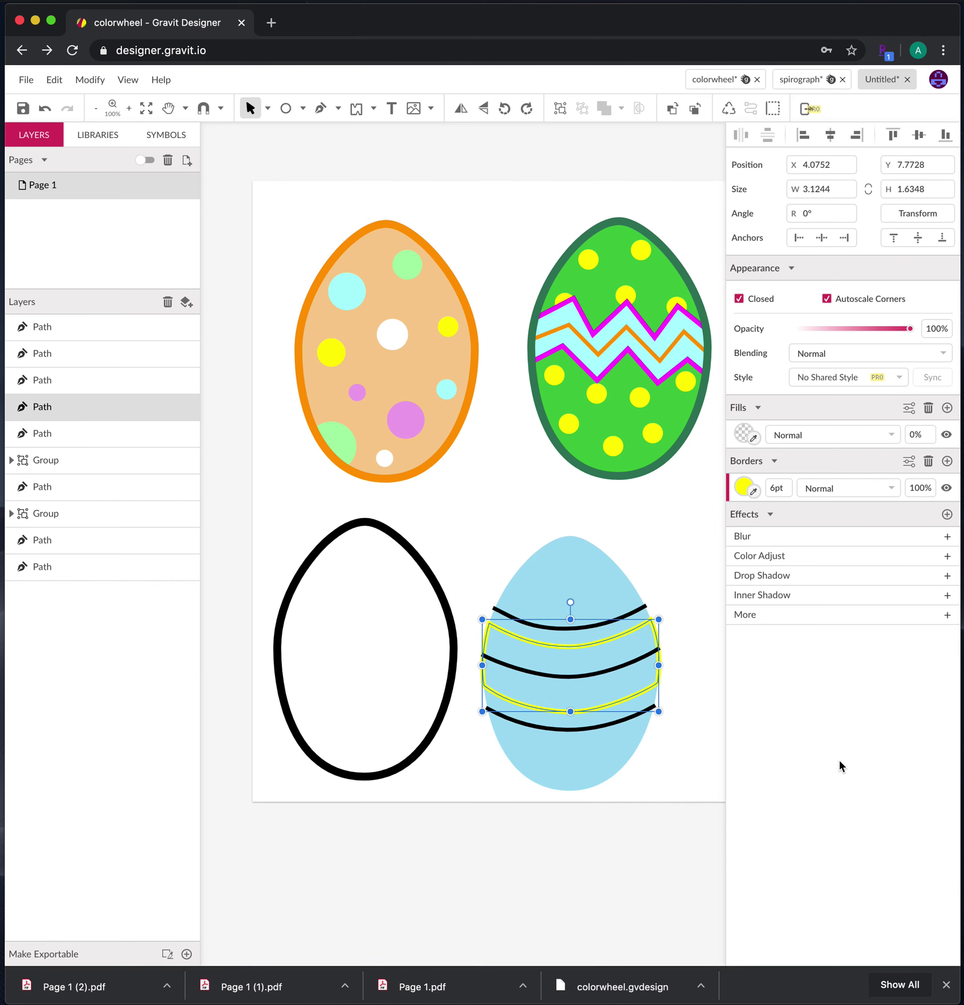
pyautogui.click(707, 723)
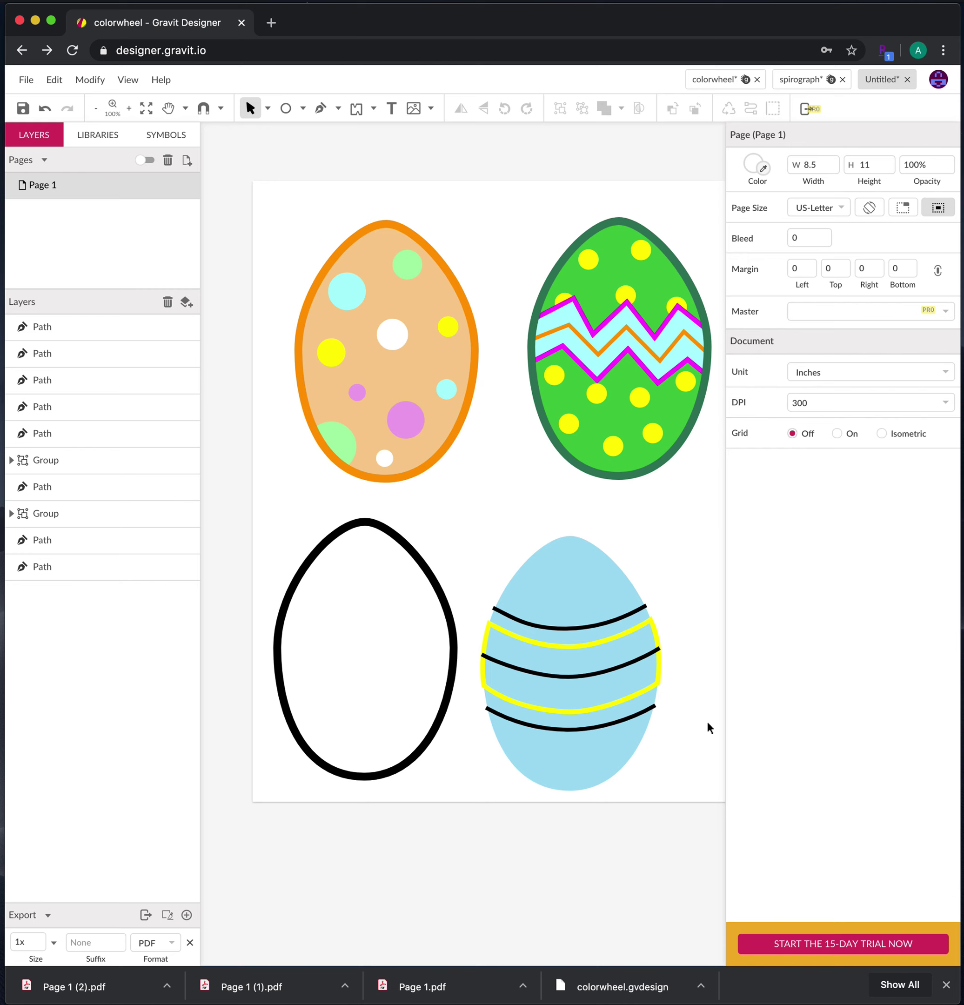
# Fill the yellow-bordered band with the purple sampled from the orange egg's large purple dot.
pyautogui.click(613, 640)
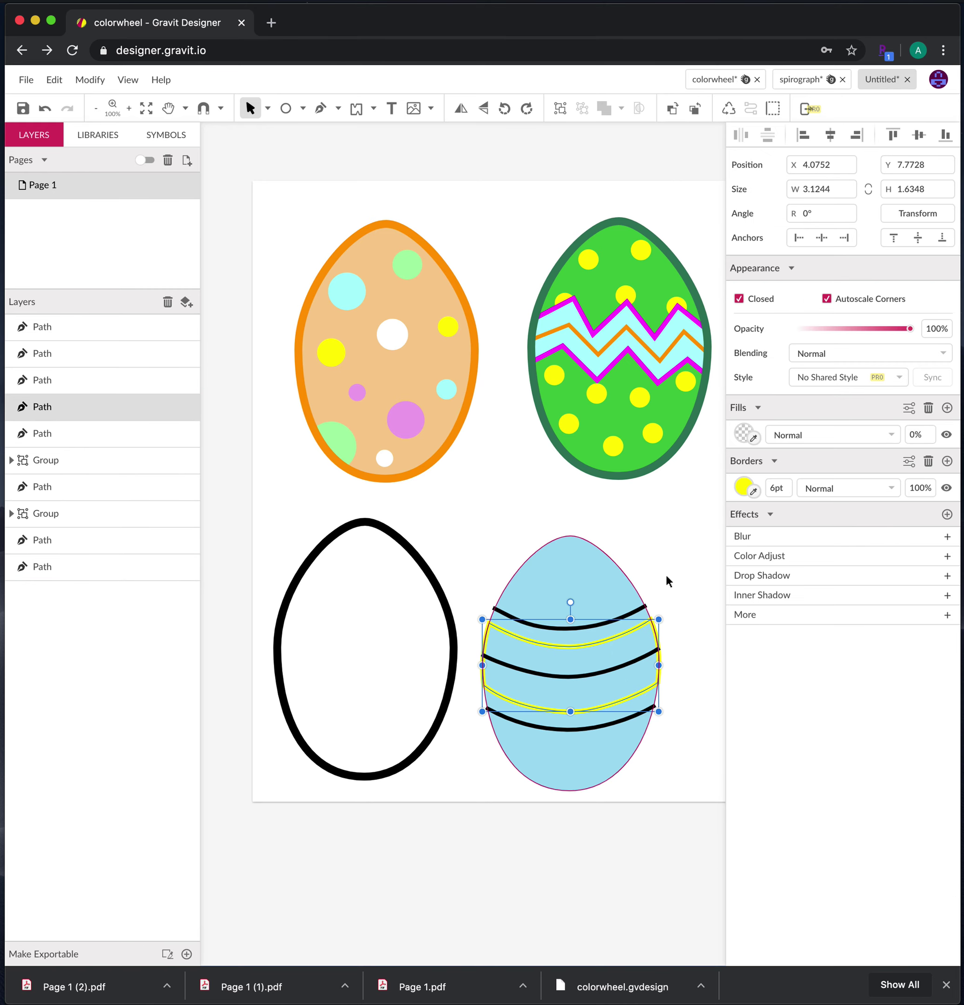
pyautogui.click(744, 434)
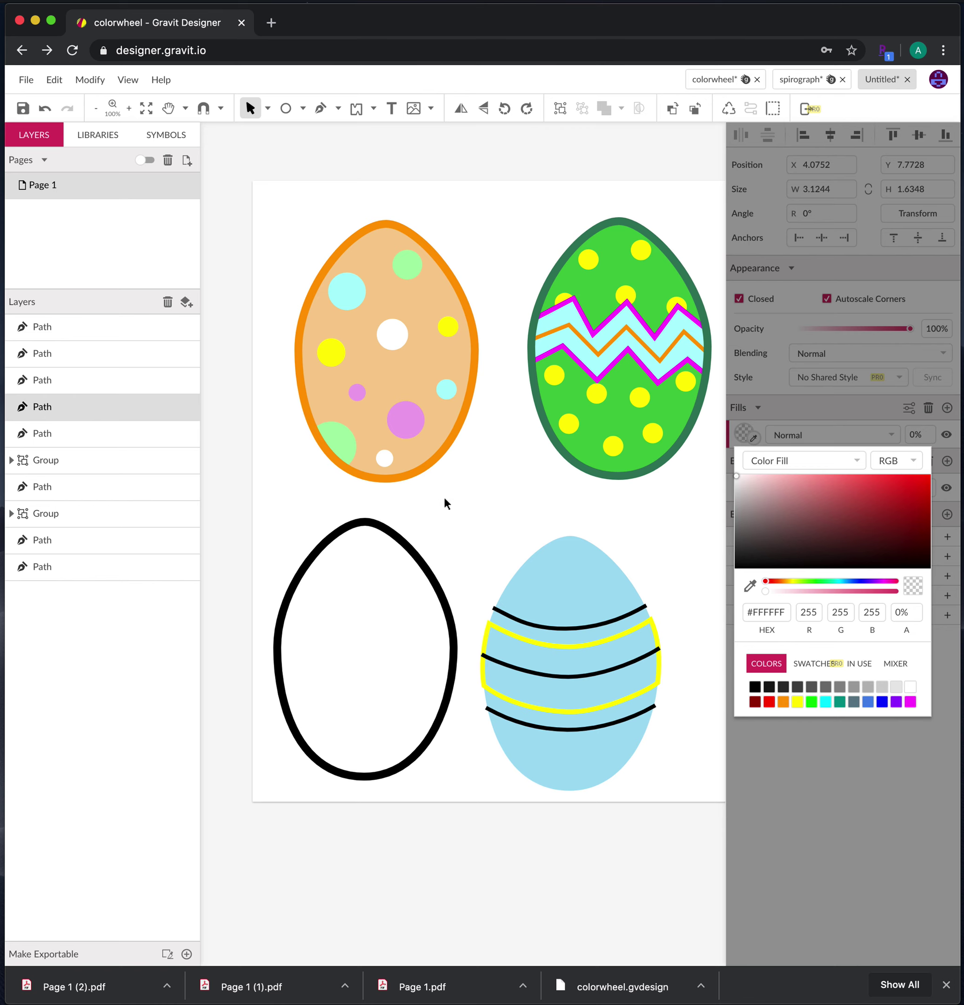
pyautogui.click(953, 656)
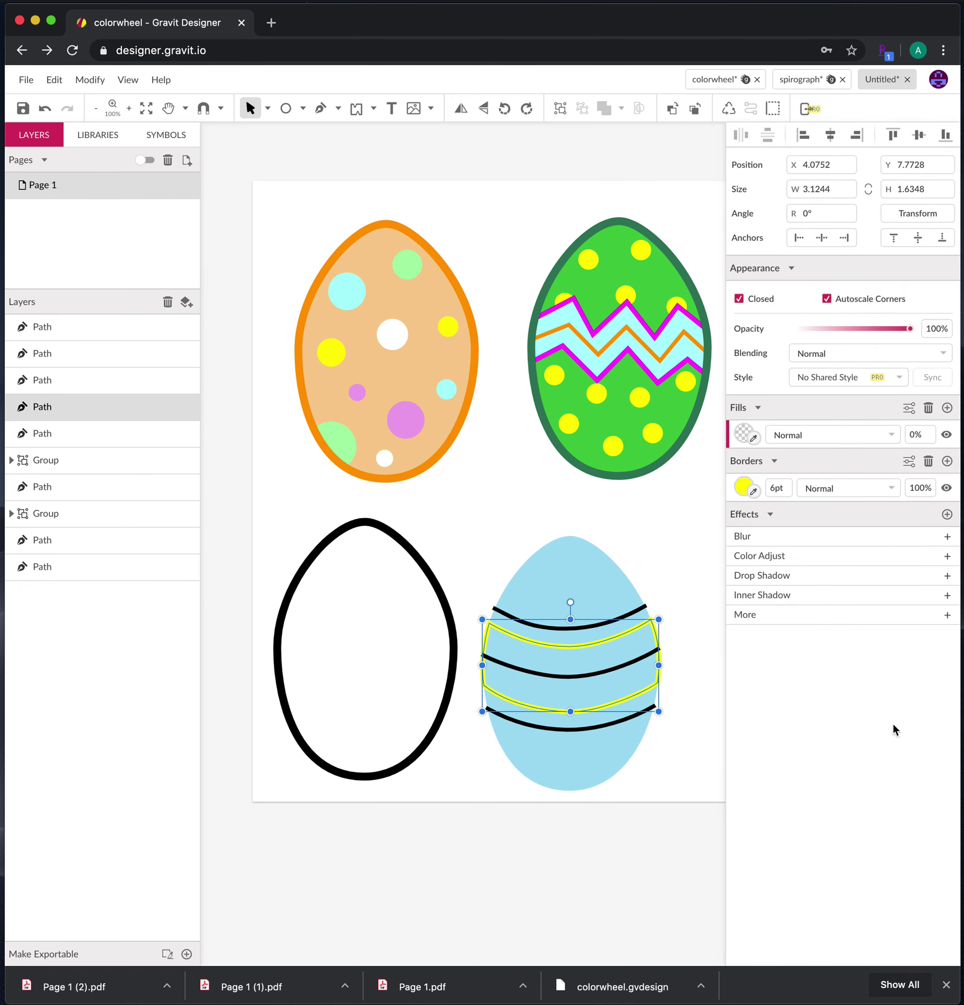
pyautogui.click(753, 438)
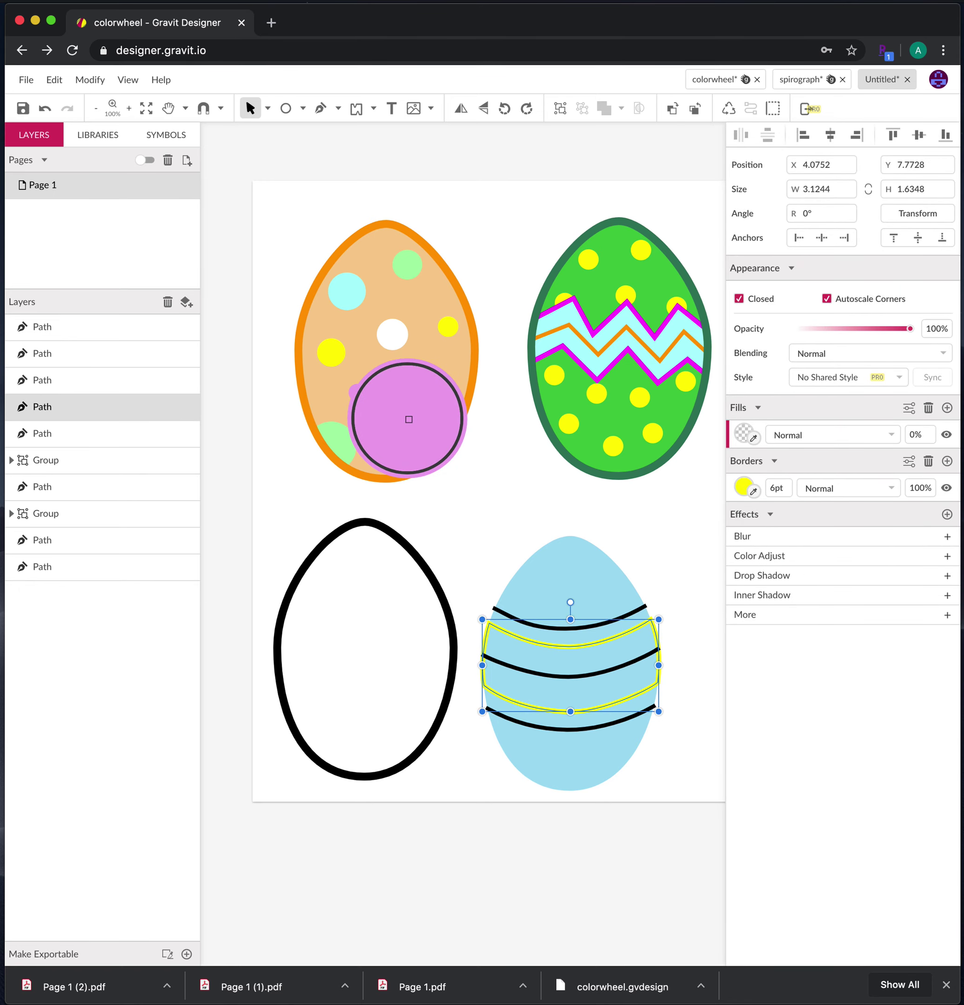
pyautogui.click(408, 419)
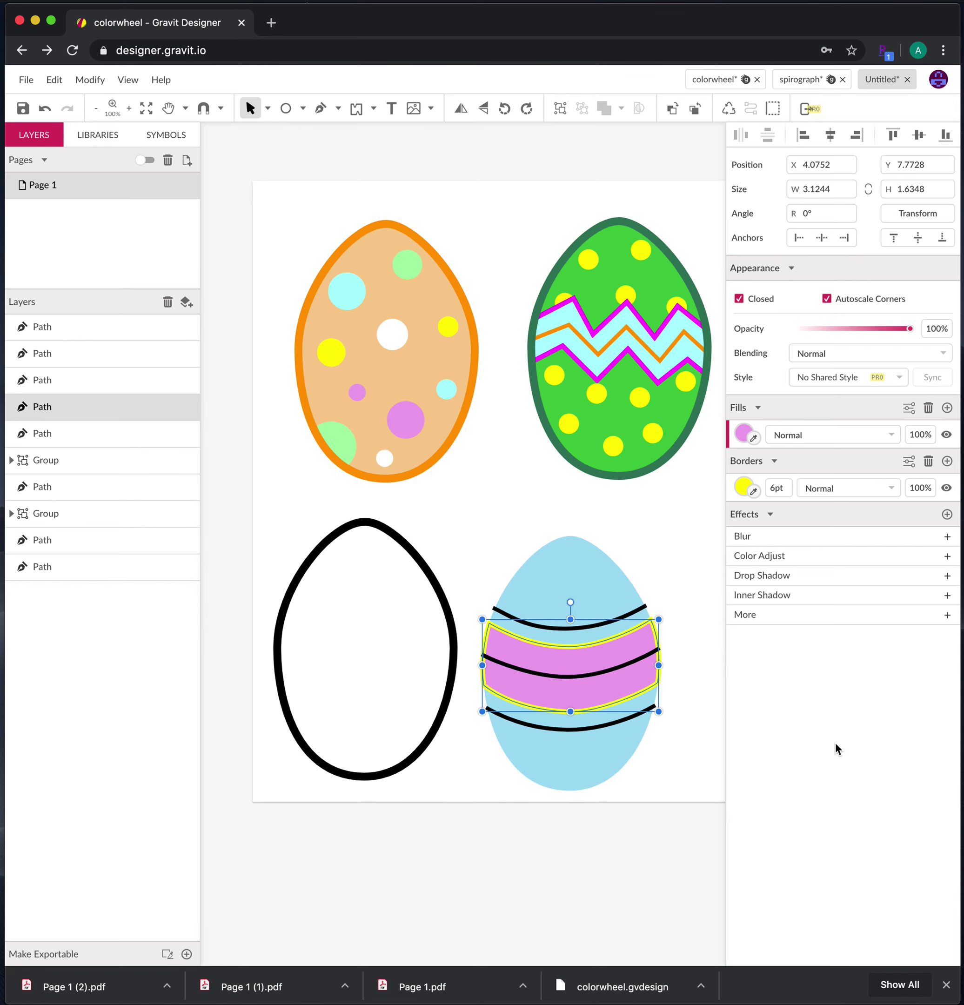
pyautogui.click(683, 582)
# Give all three black curves an 8pt border in the white sampled from the orange egg's central dot.
pyautogui.click(628, 612)
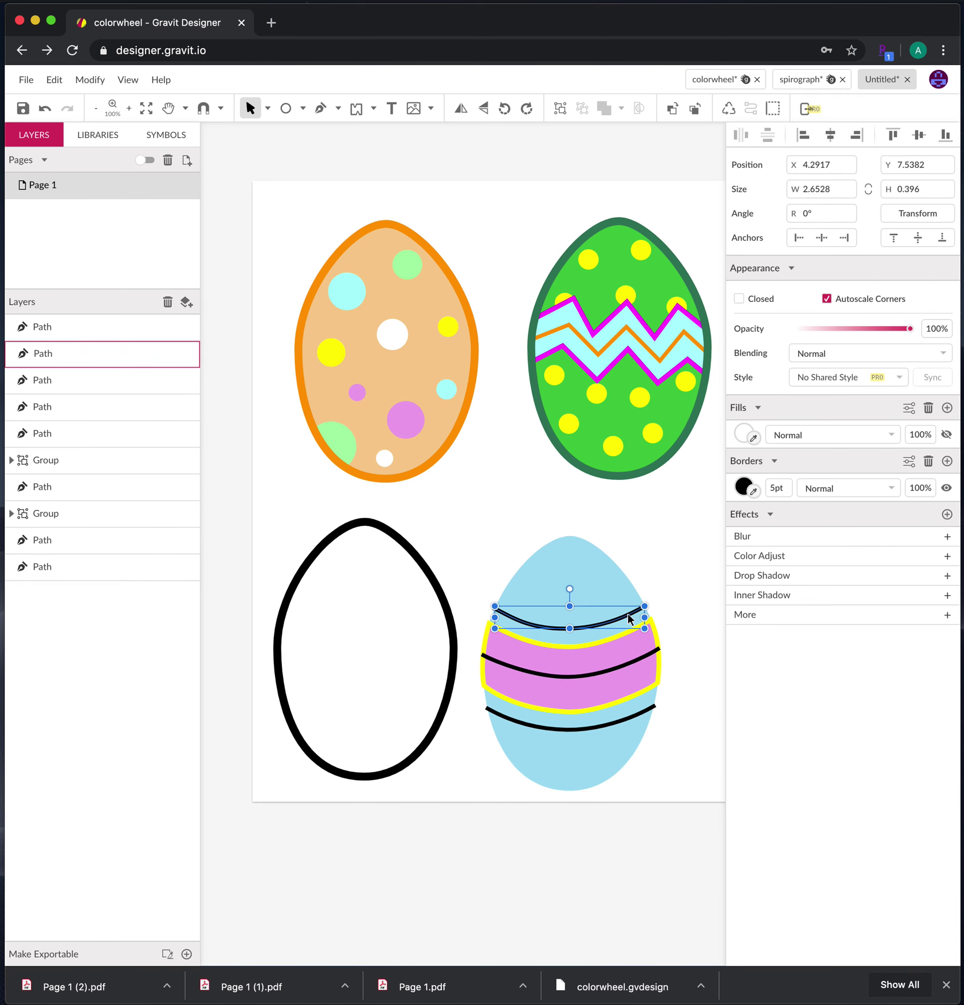
pyautogui.keyDown('shift'); pyautogui.click(596, 672); pyautogui.keyUp('shift')
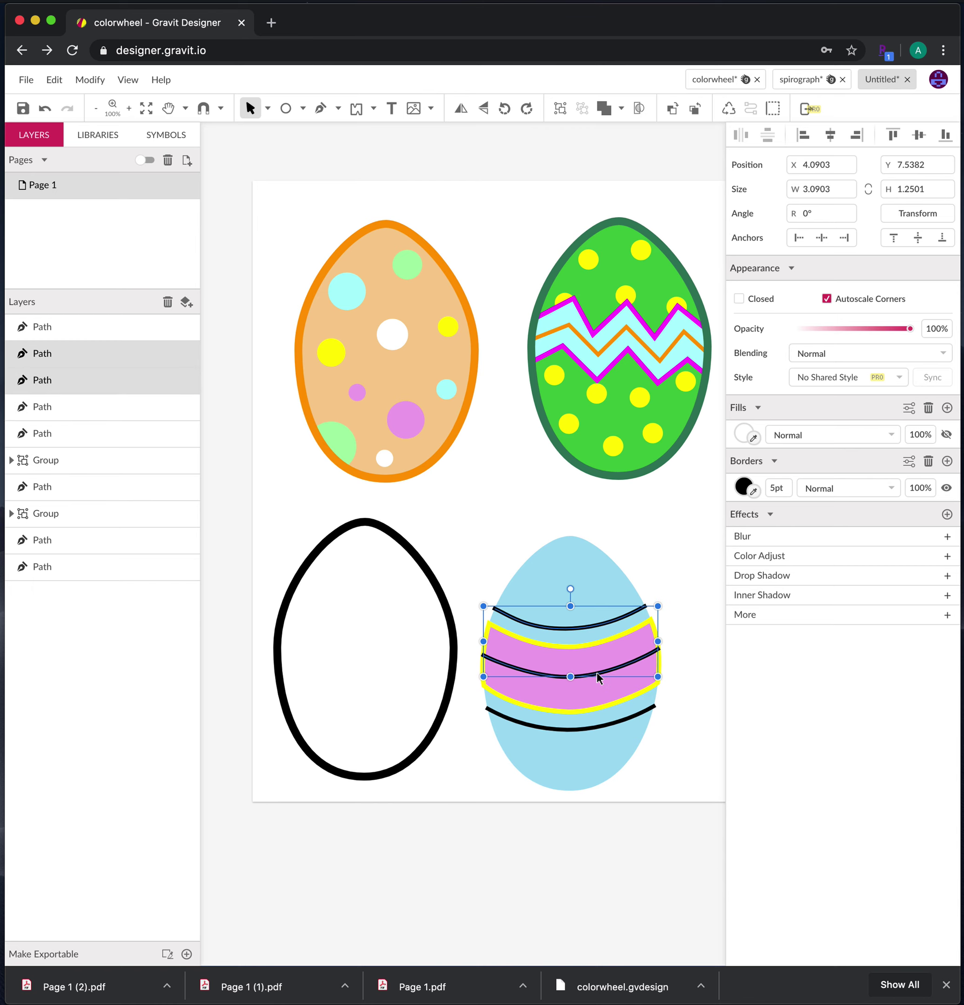
pyautogui.keyDown('shift'); pyautogui.click(602, 732); pyautogui.keyUp('shift')
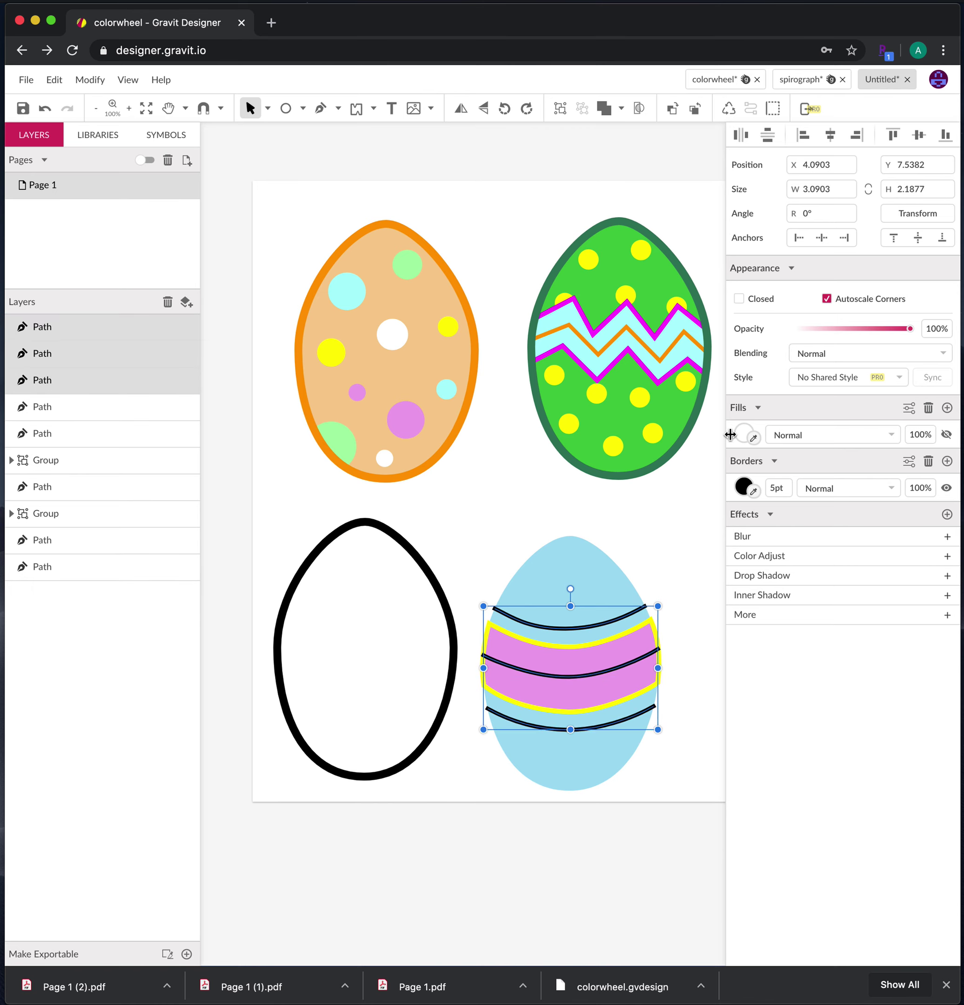
pyautogui.click(753, 491)
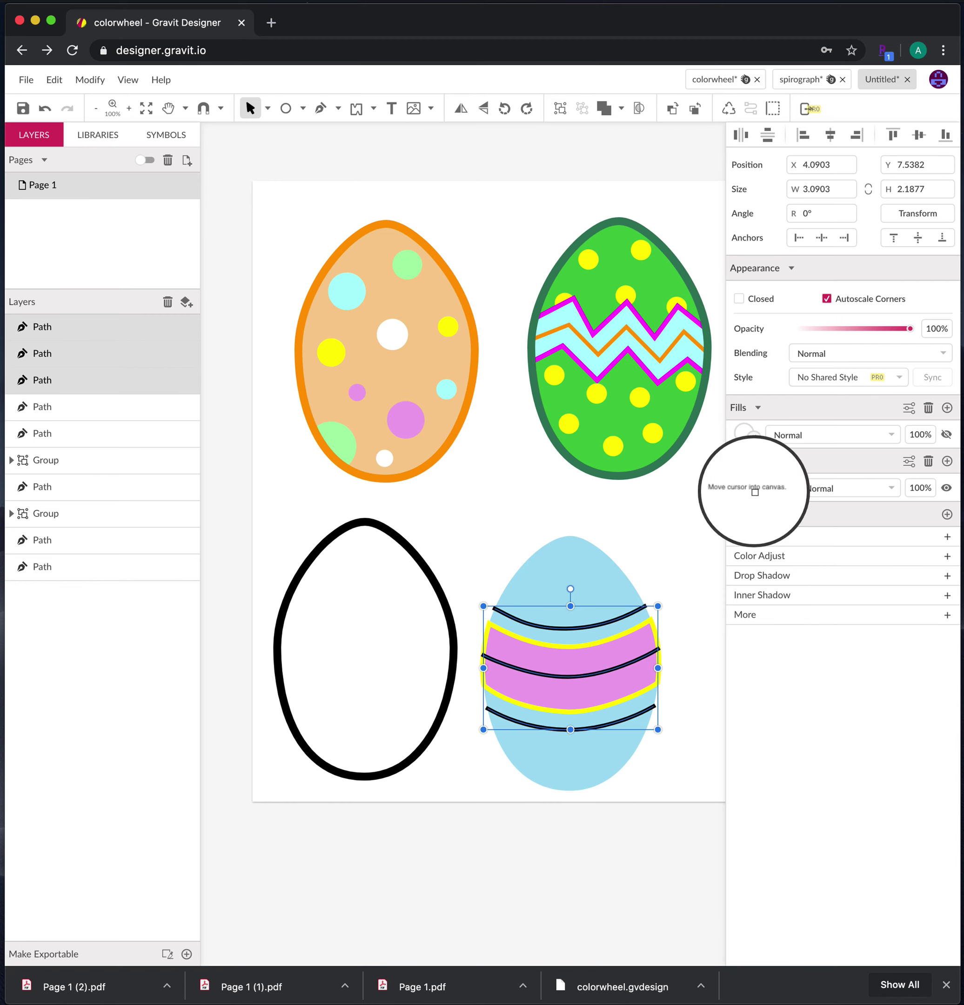
pyautogui.click(393, 333)
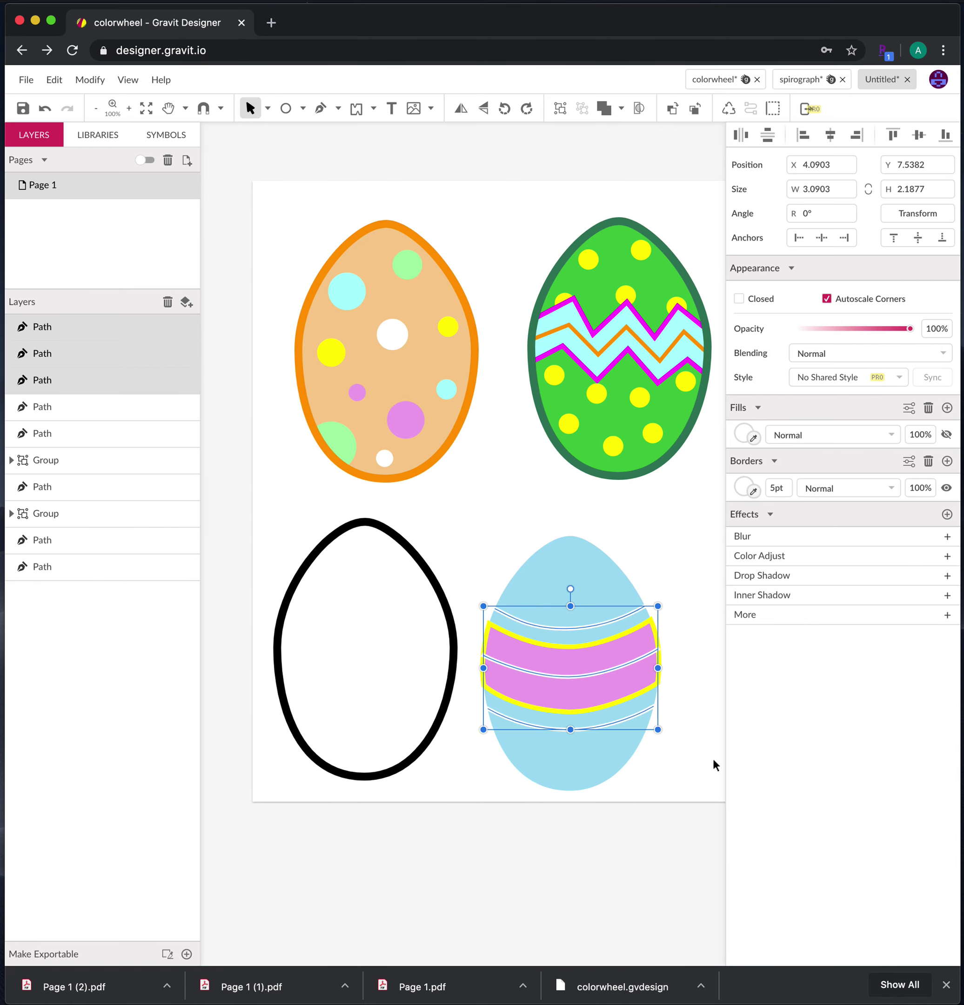
pyautogui.click(778, 487)
pyautogui.write('8')
pyautogui.press('Return')
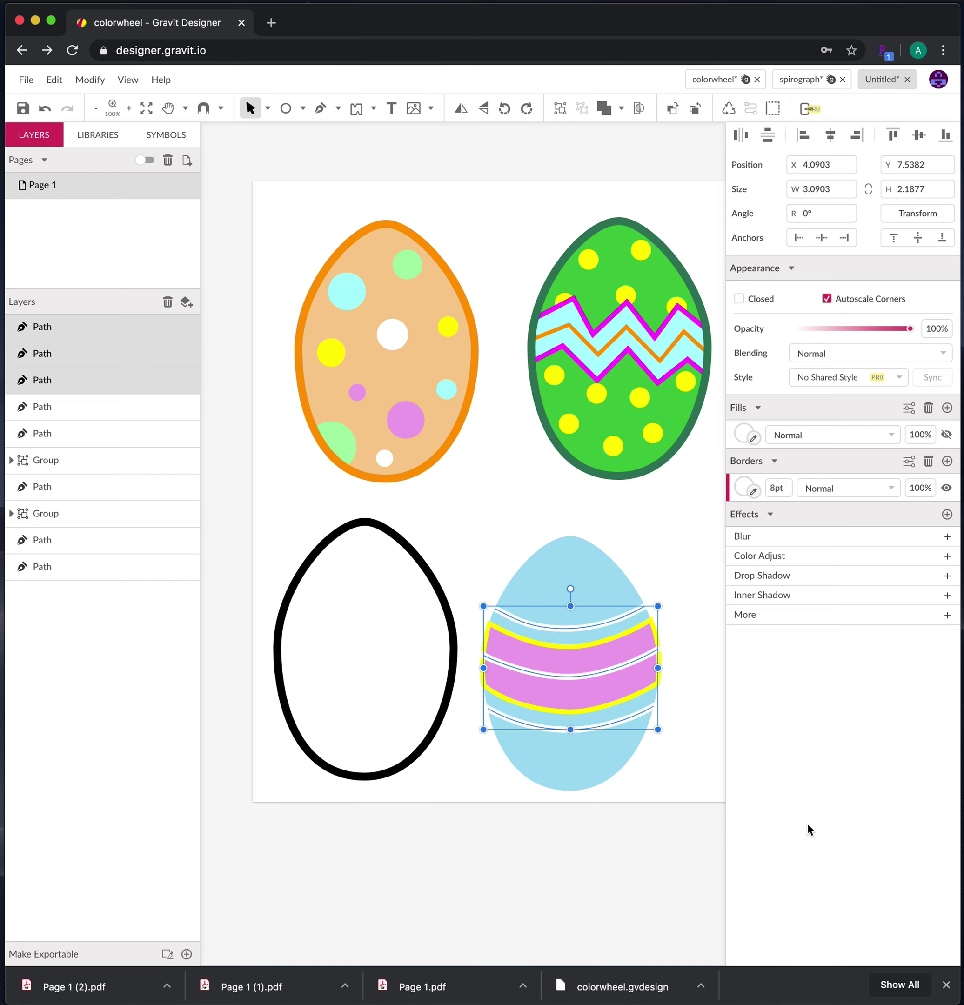
pyautogui.click(709, 715)
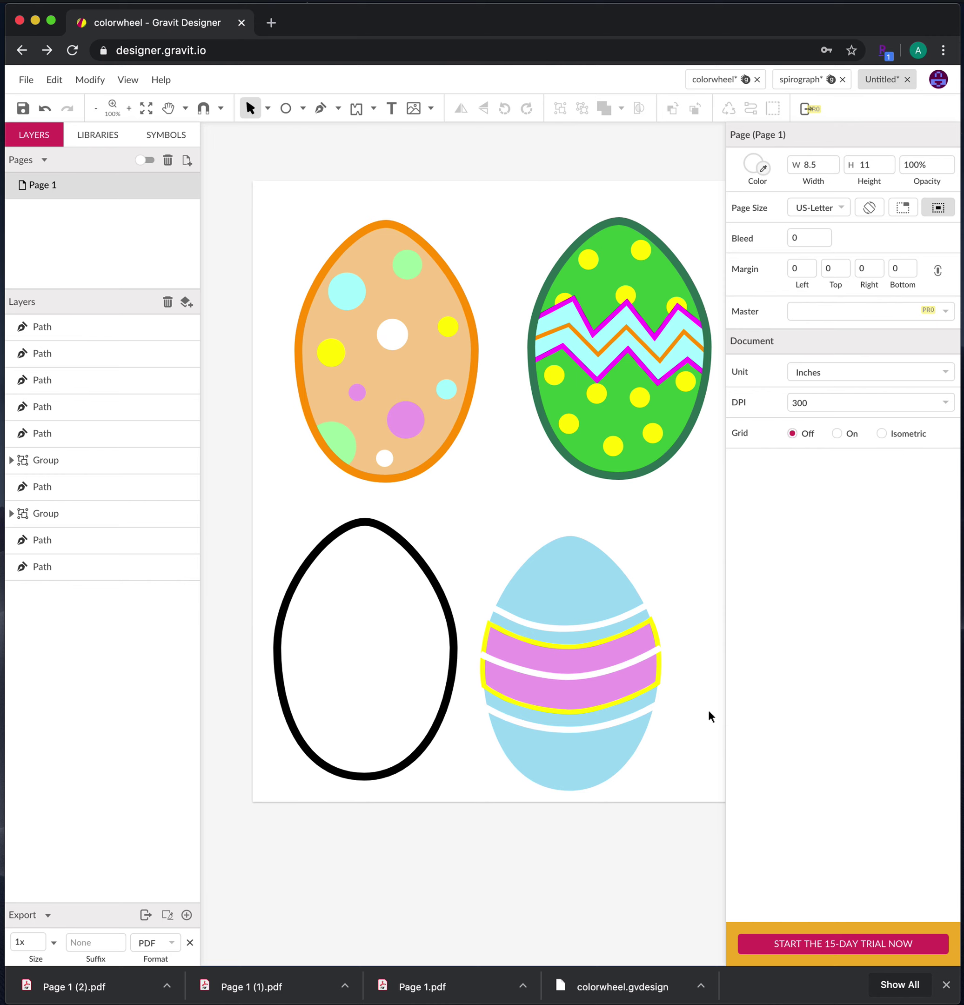
# Recolour the separate egg outline's black border to a medium blue, with the hue shifted slightly towards cyan.
pyautogui.click(446, 603)
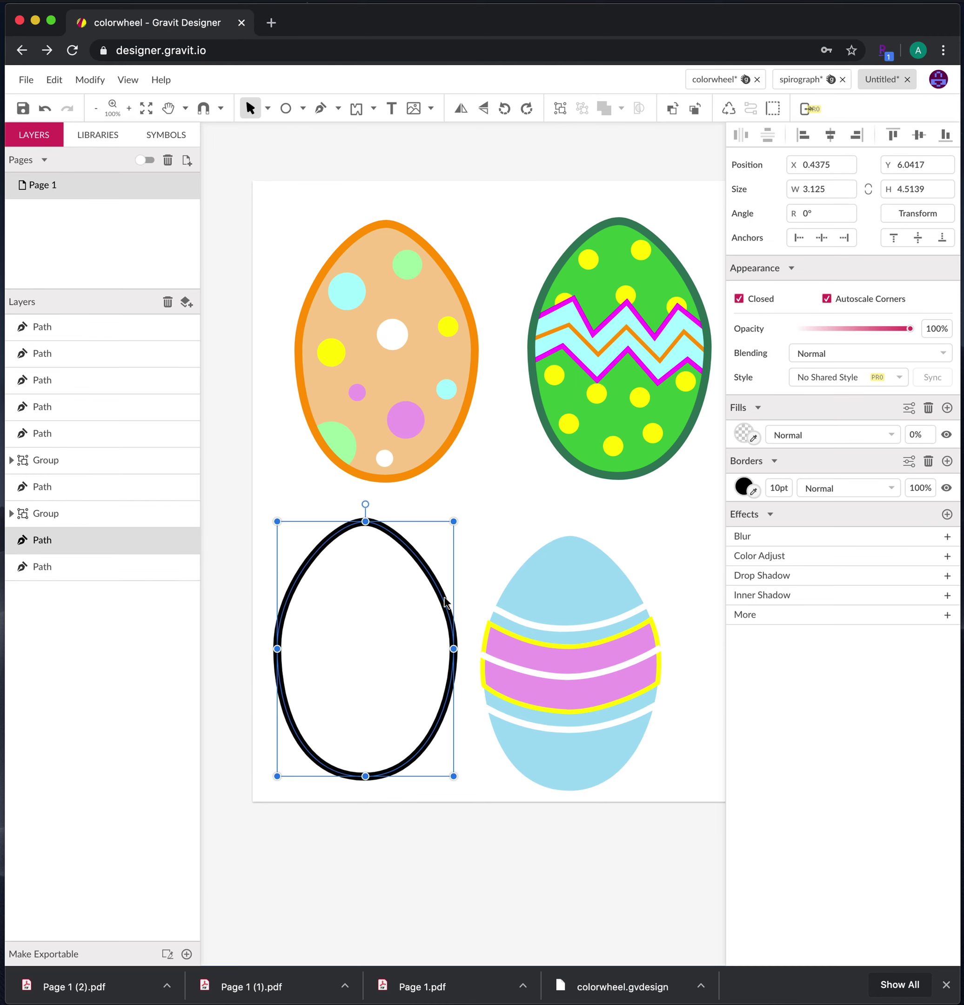
pyautogui.click(744, 487)
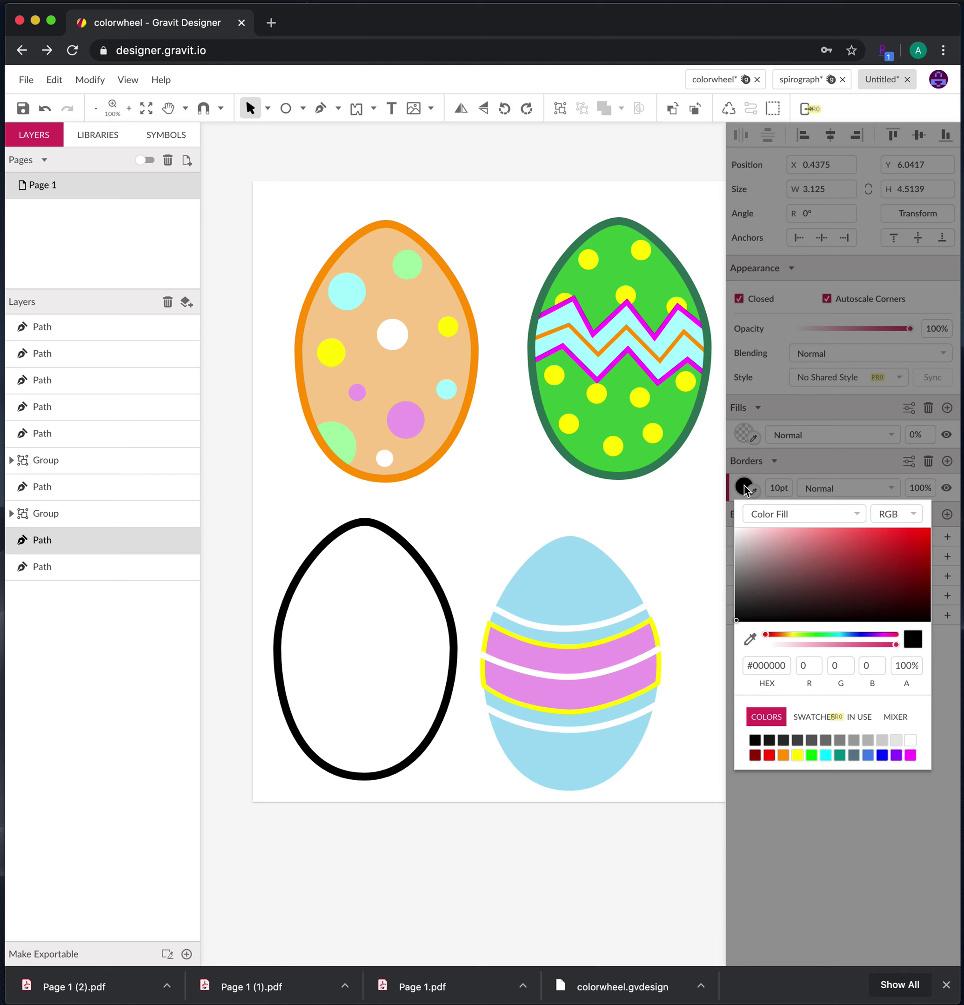
pyautogui.click(866, 754)
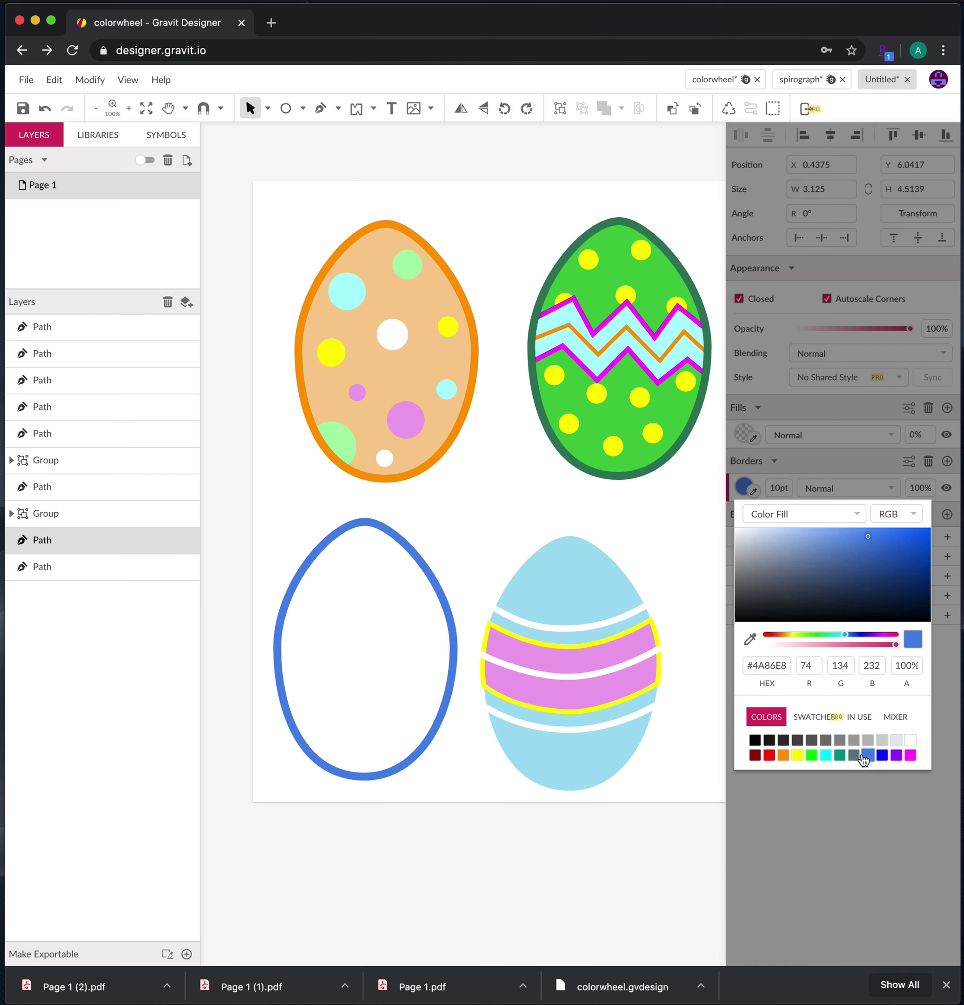
pyautogui.moveTo(844, 636); pyautogui.dragTo(839, 633)
pyautogui.click(654, 783)
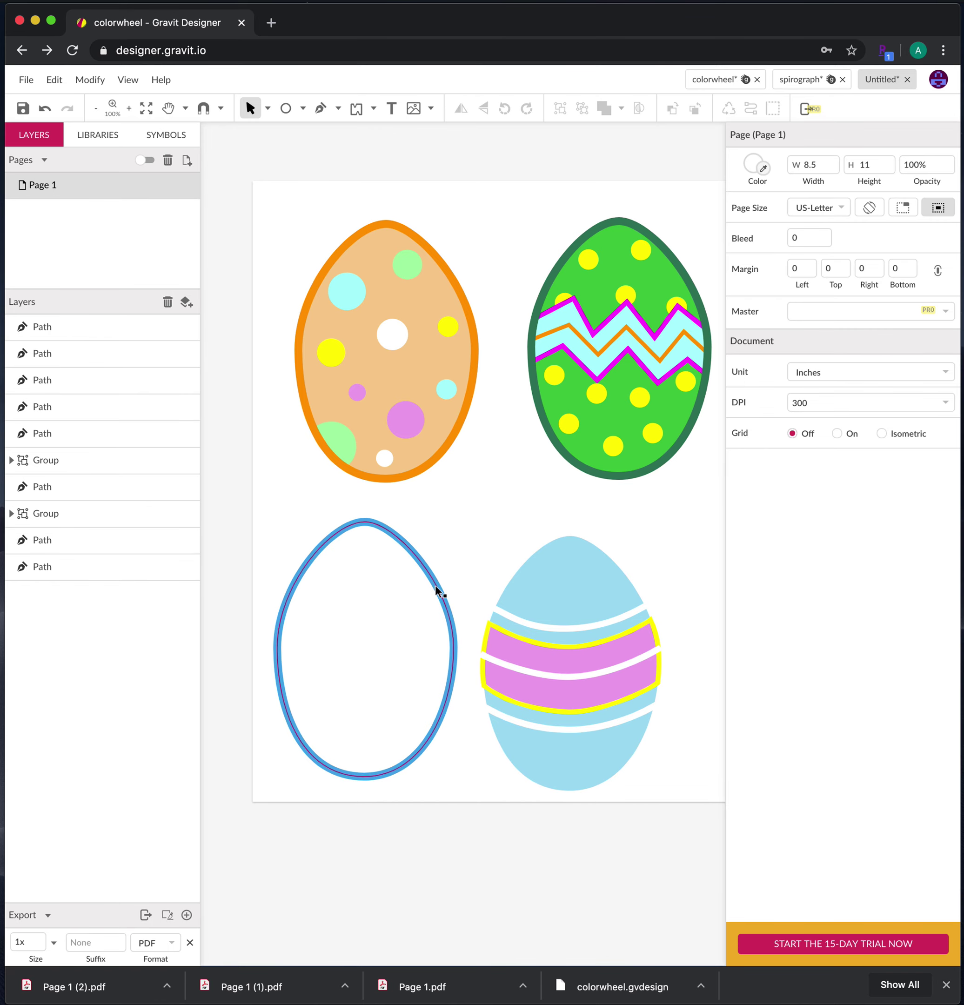
# Place the blue outline exactly over the light-blue egg and bring it forward in front of the band and stripes.
pyautogui.moveTo(426, 575); pyautogui.dragTo(632, 589)
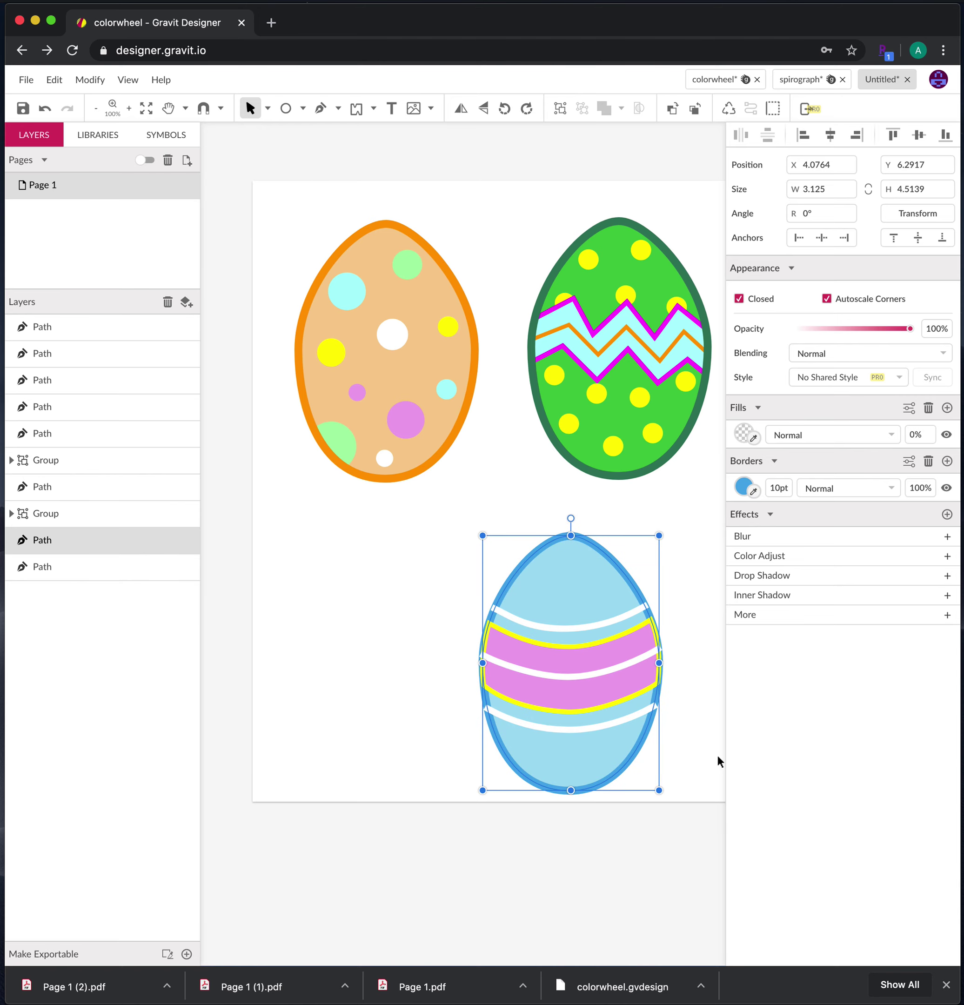
pyautogui.click(717, 752)
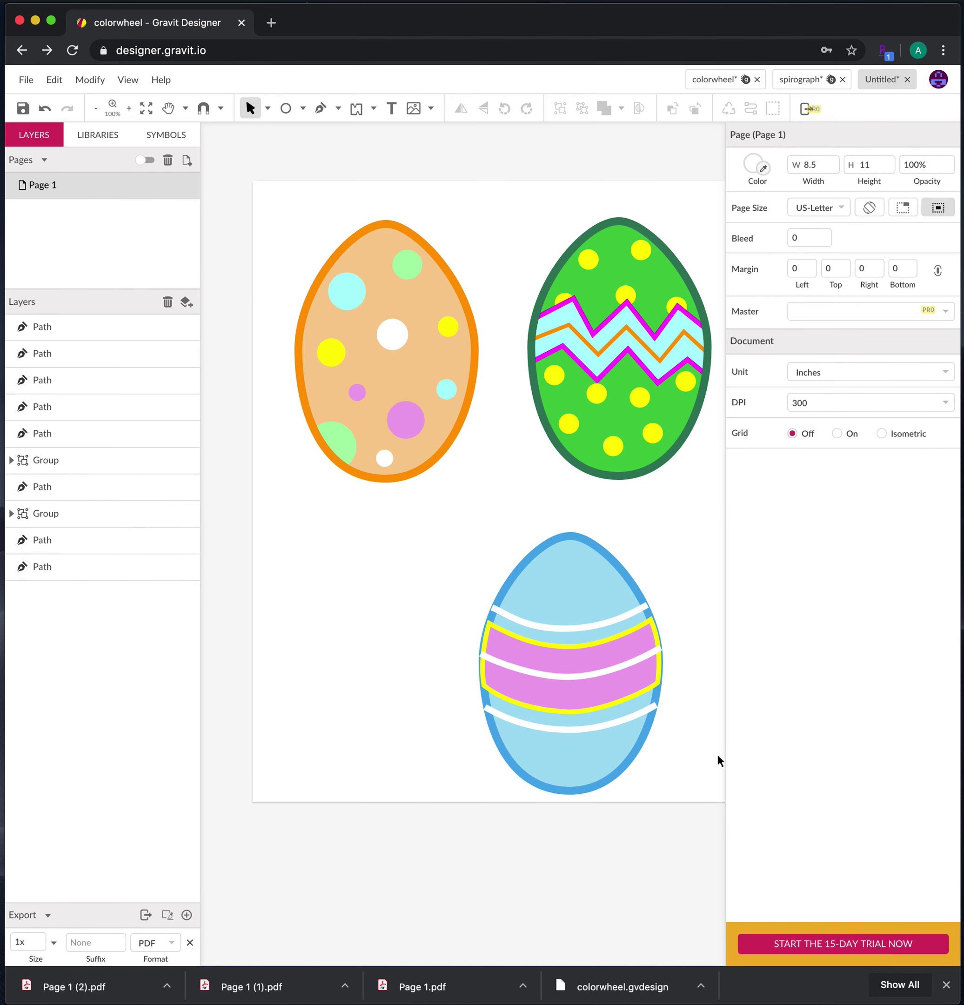
pyautogui.click(593, 542)
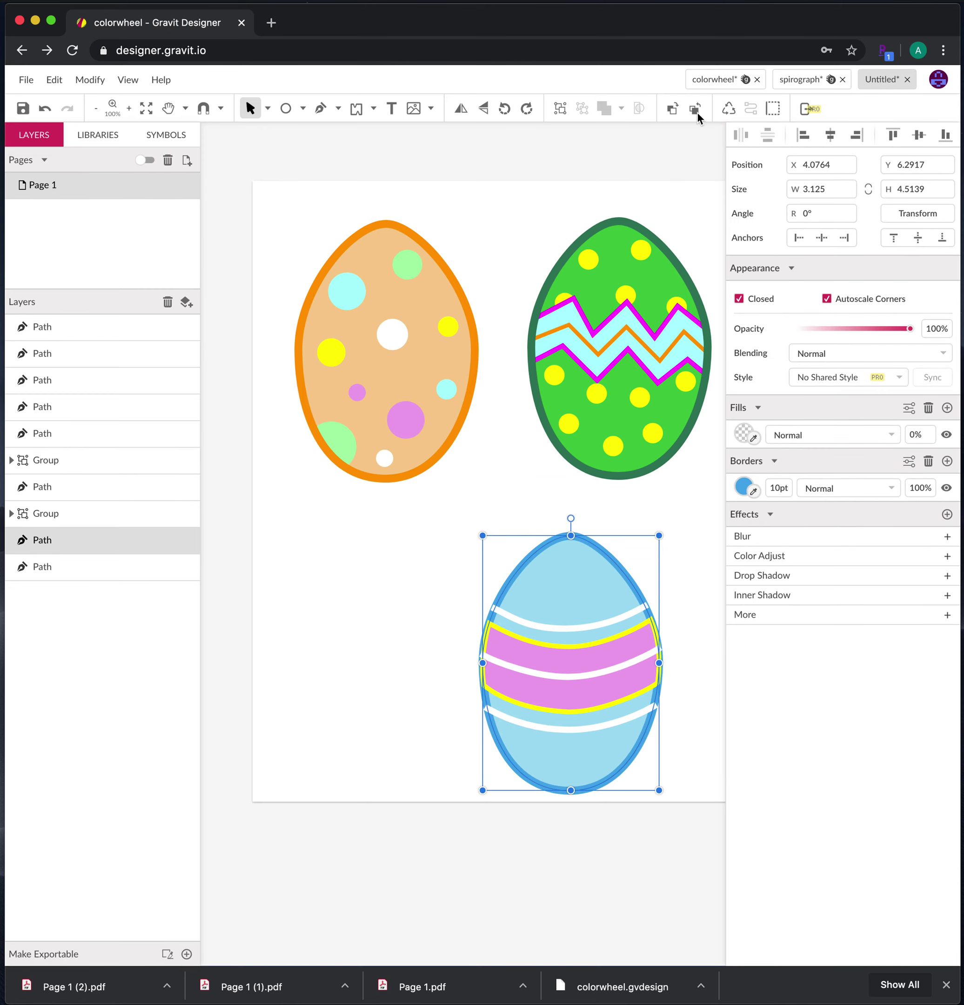
pyautogui.click(673, 109)
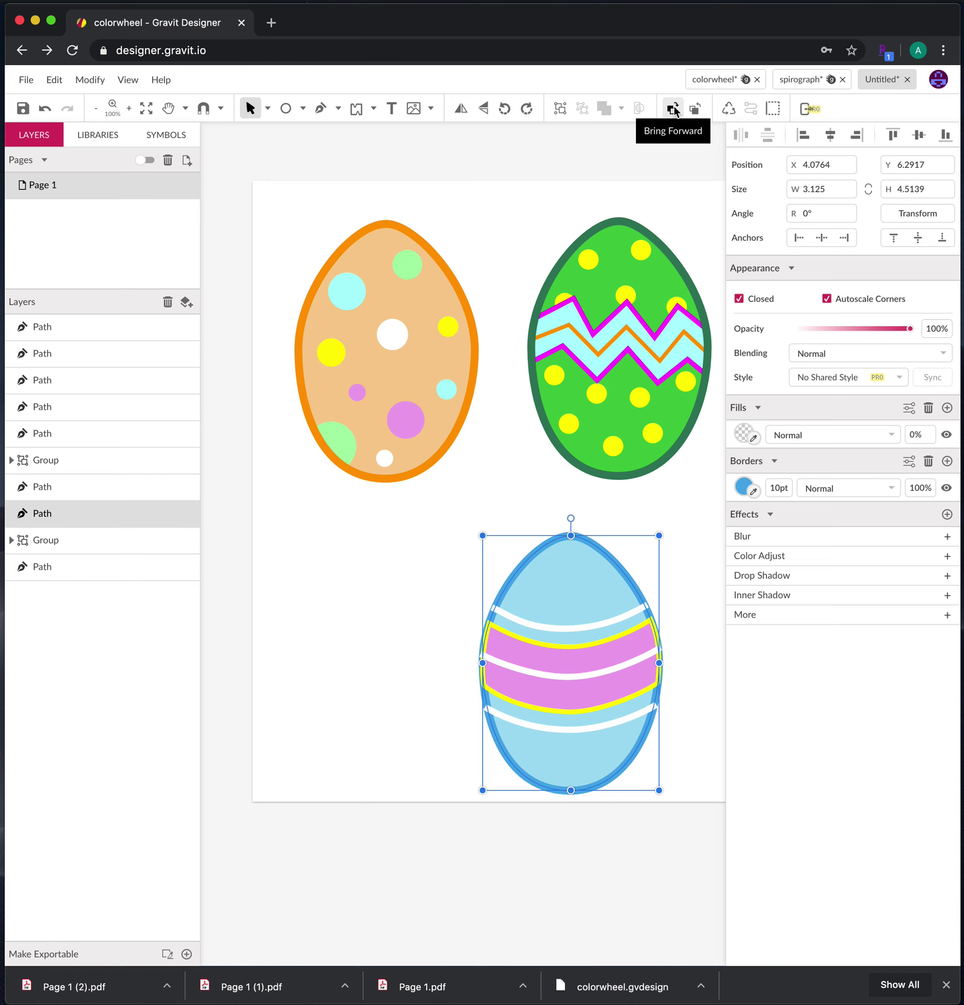
pyautogui.click(673, 109)
pyautogui.click(673, 108)
pyautogui.click(673, 108)
pyautogui.click(673, 108)
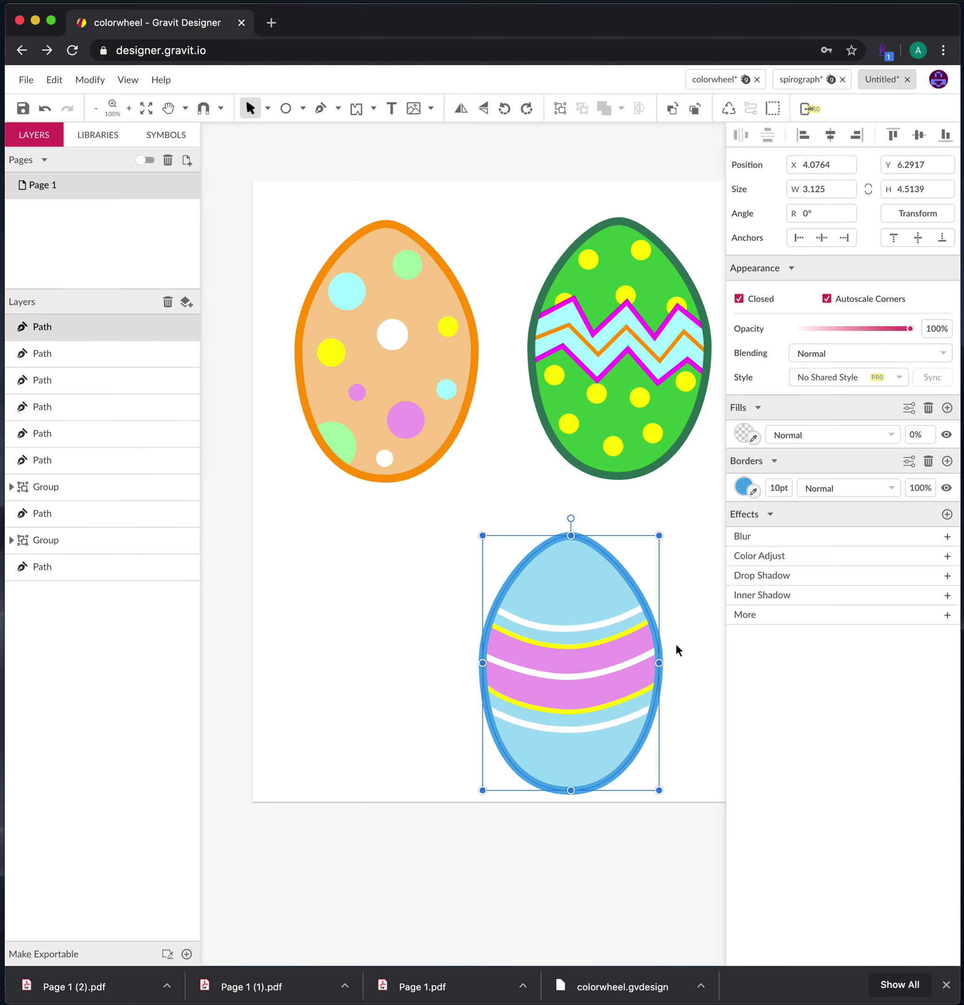
pyautogui.click(699, 697)
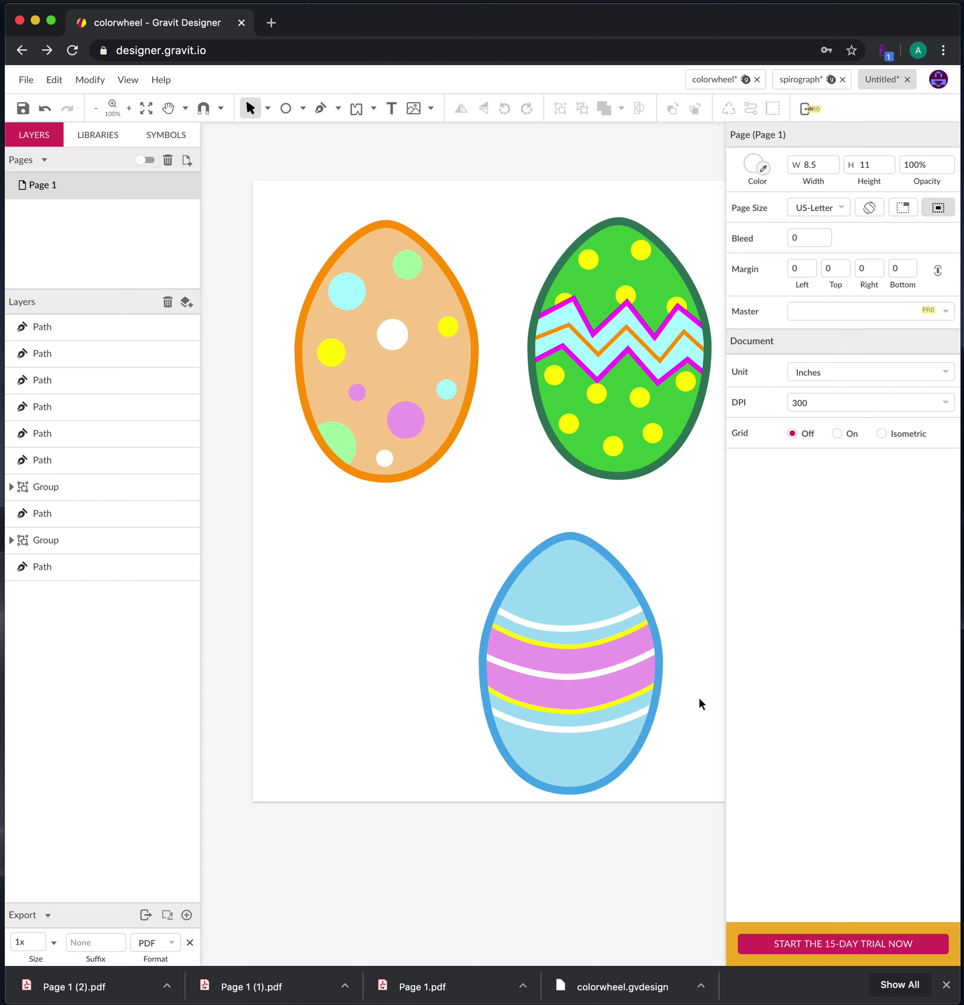
# Group all parts of the blue striped egg and move the group to the centre of the space below the other eggs.
pyautogui.moveTo(444, 539); pyautogui.dragTo(687, 797)
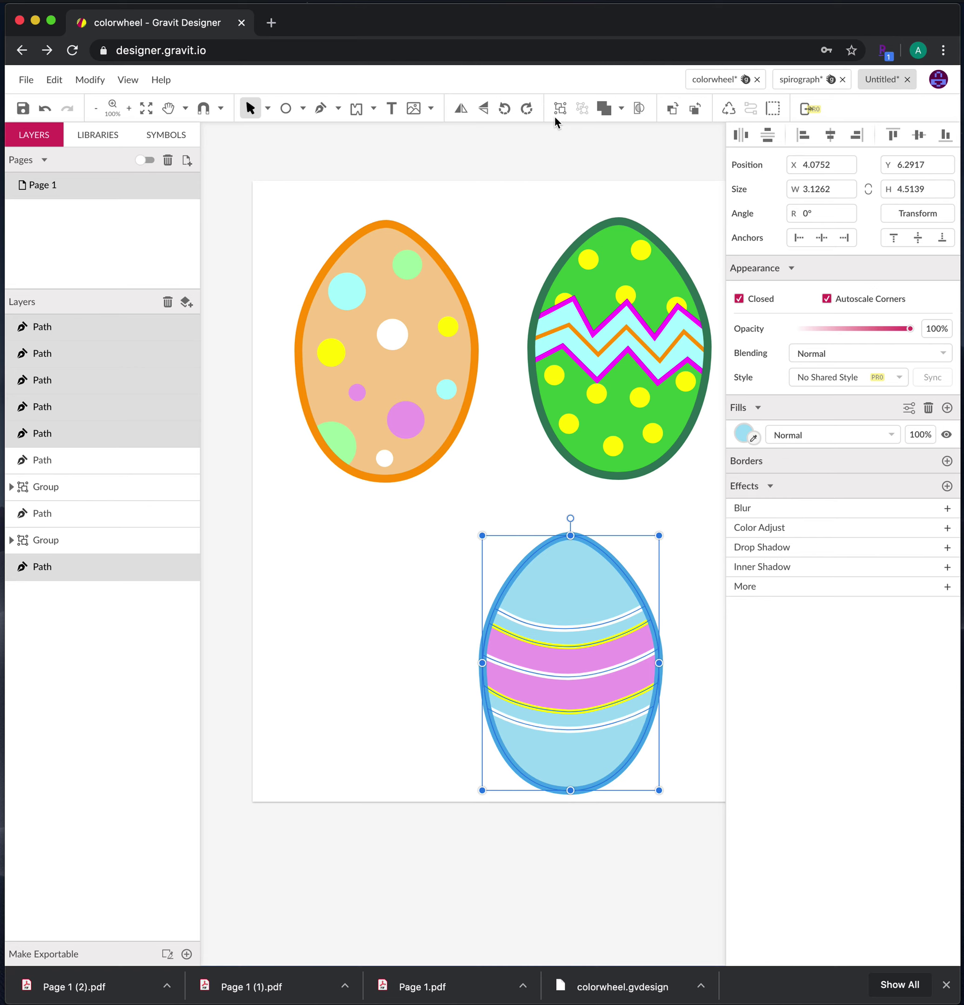
pyautogui.press('super+g')
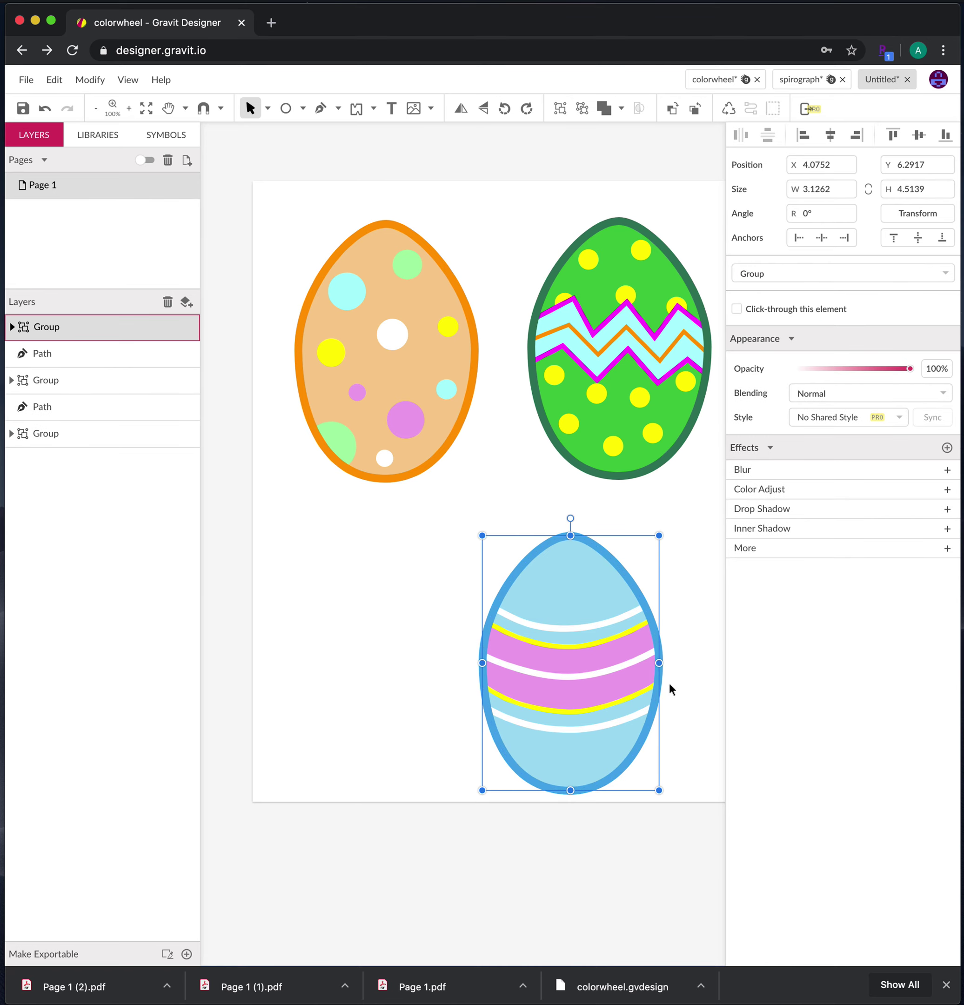
pyautogui.click(688, 687)
pyautogui.moveTo(618, 657); pyautogui.dragTo(477, 644)
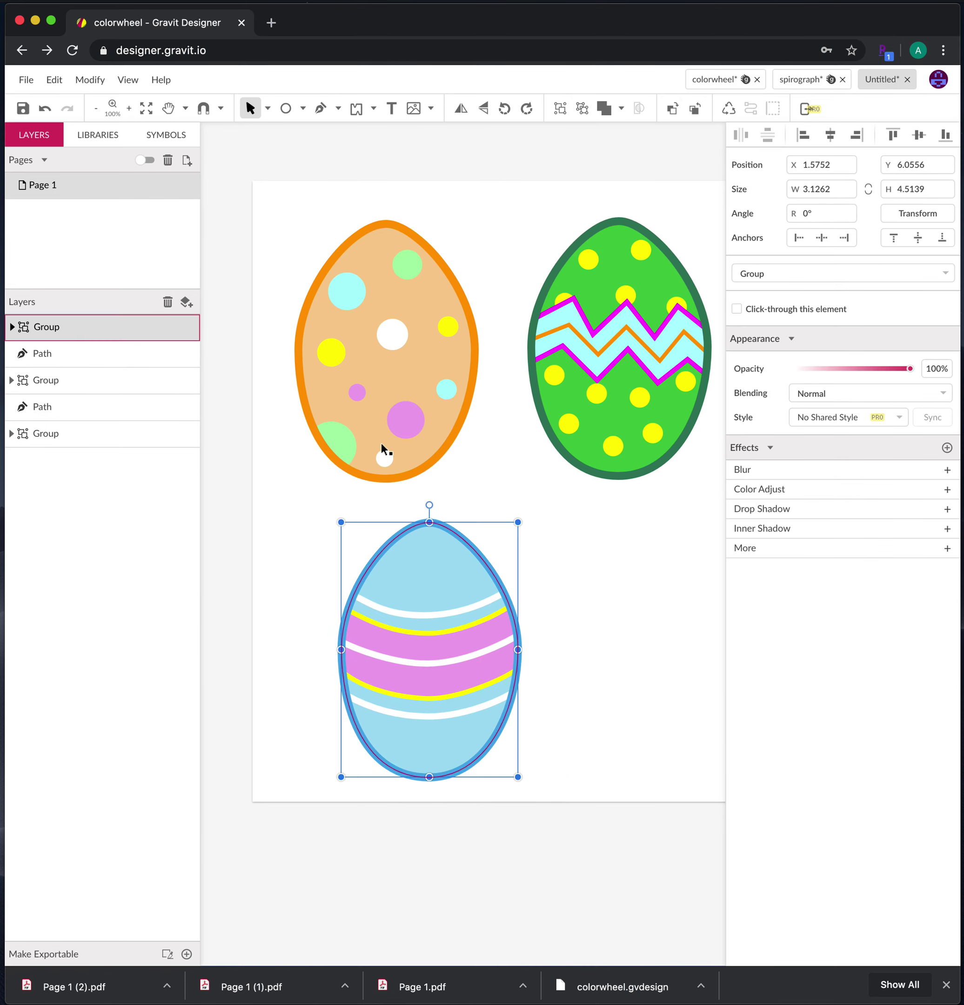
pyautogui.click(582, 612)
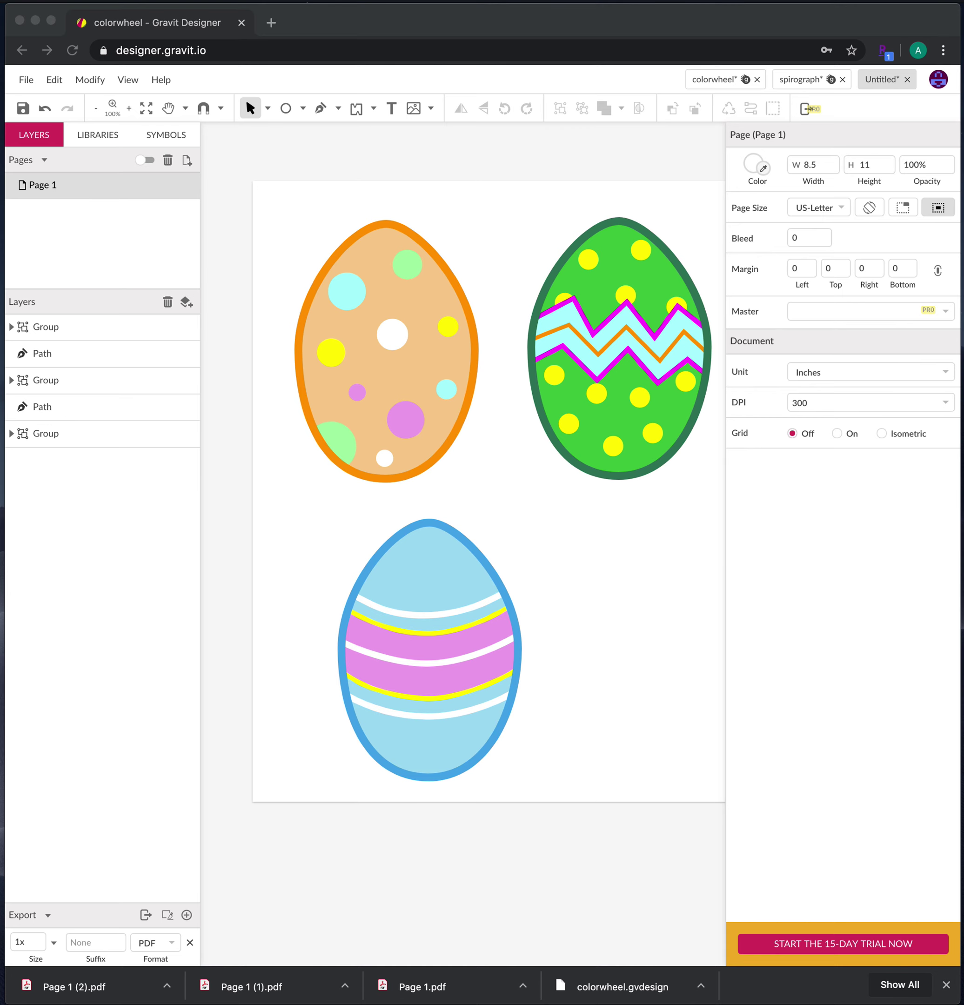
# Following the reference image LDH1601.jpg, line up the three eggs in the page's lower half with the blue egg overlapping the orange and green ones.
pyautogui.moveTo(963, 369); pyautogui.dragTo(761, 496)
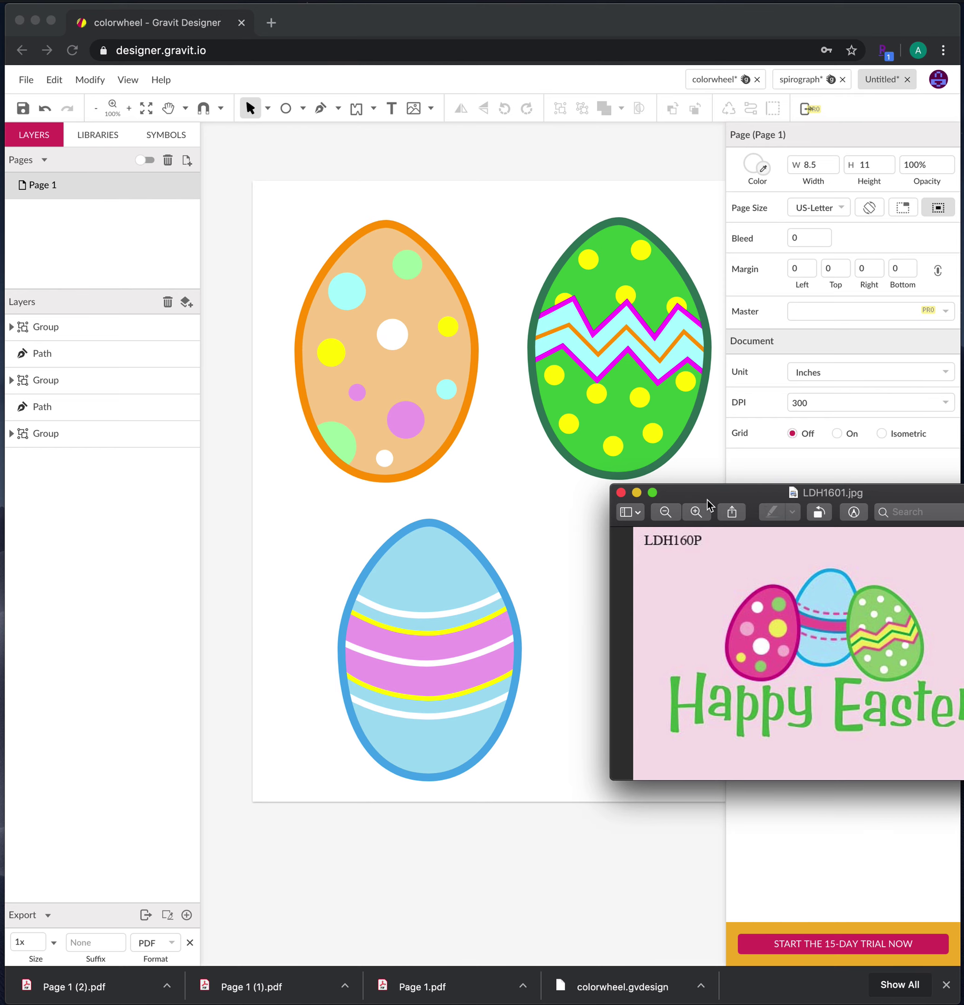
pyautogui.press('super+w')
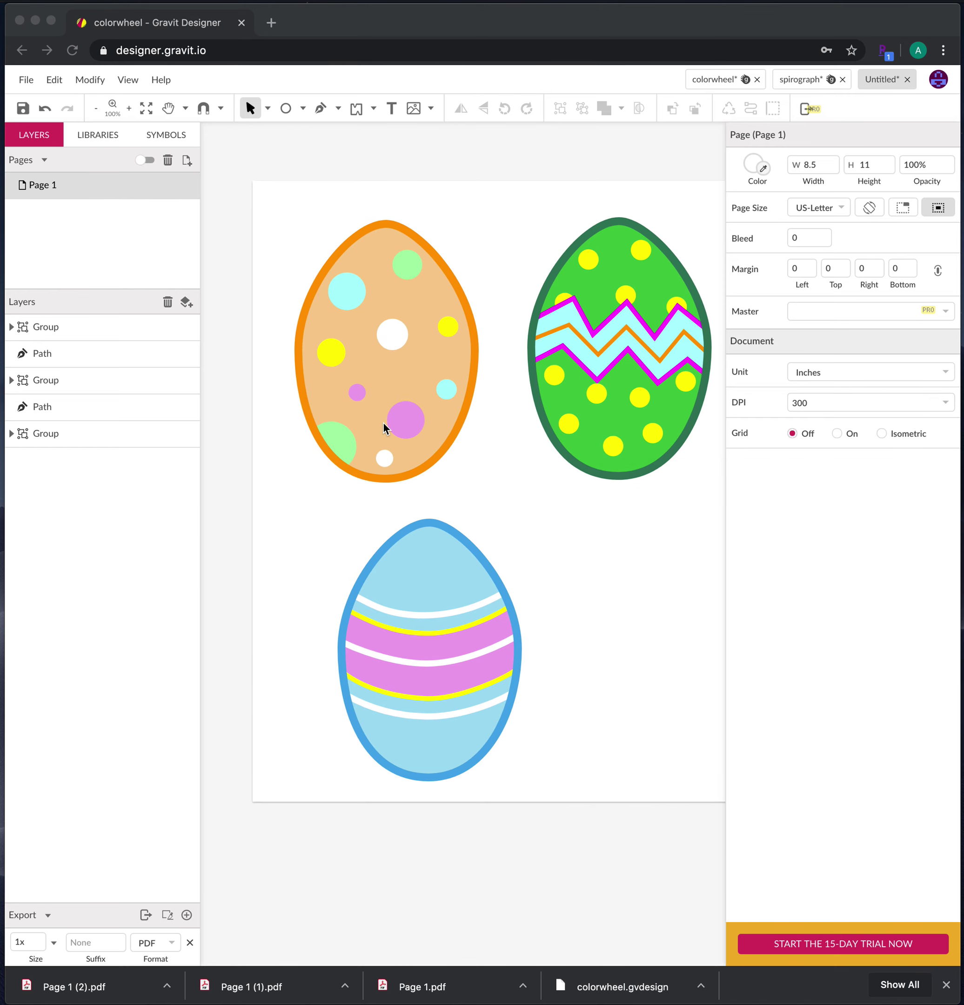
pyautogui.moveTo(450, 670); pyautogui.dragTo(594, 596)
pyautogui.moveTo(357, 438); pyautogui.dragTo(355, 688)
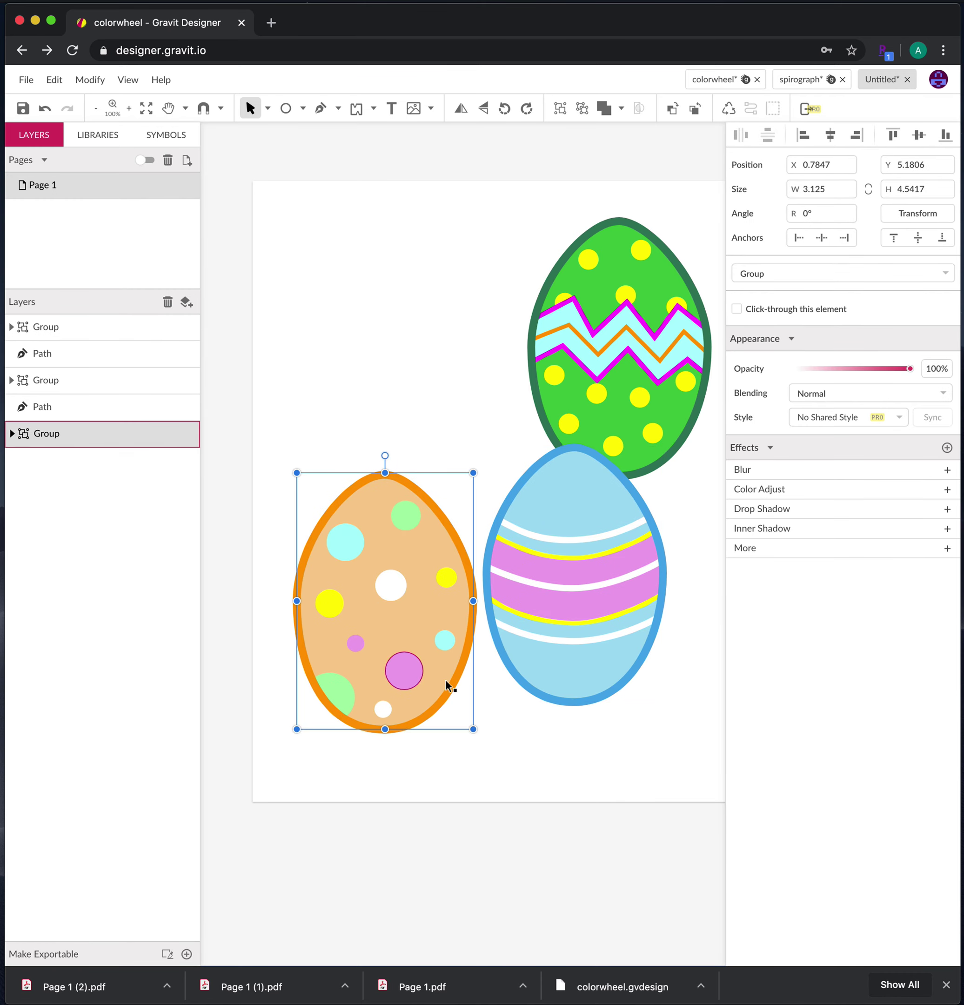
pyautogui.moveTo(602, 655); pyautogui.dragTo(555, 688)
pyautogui.click(665, 450)
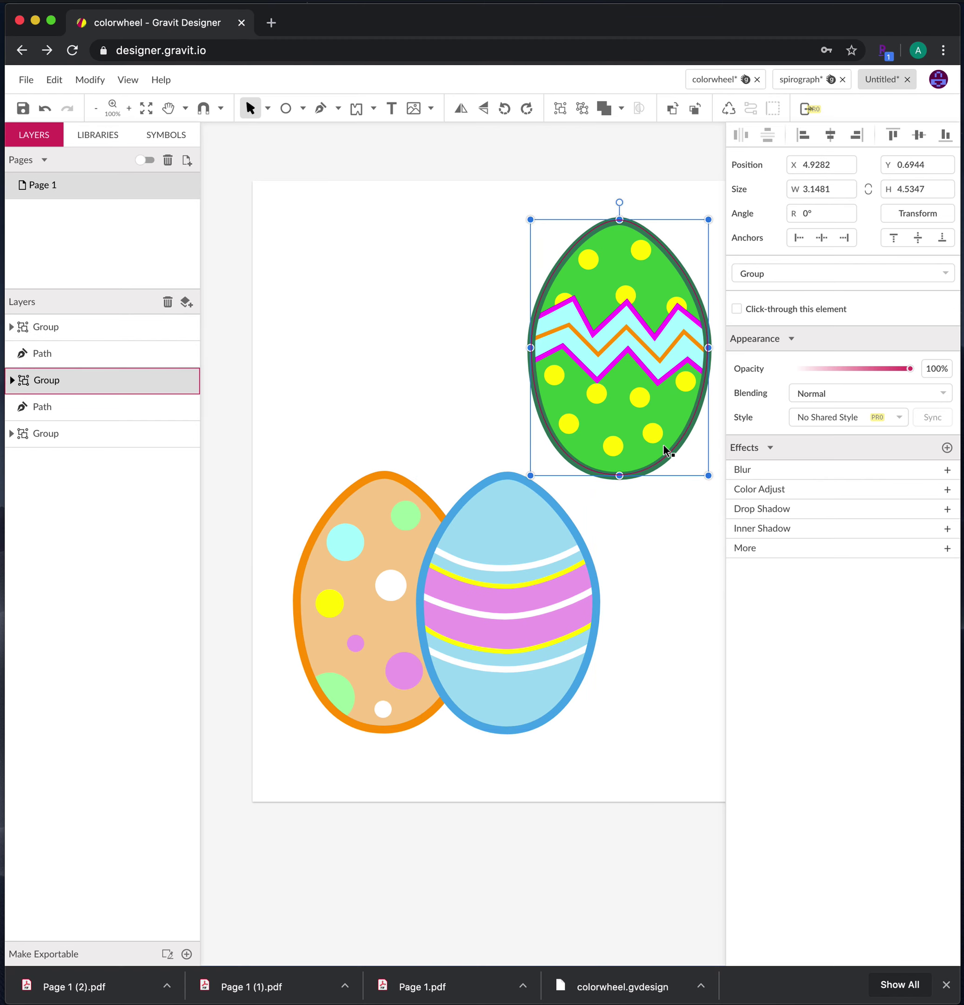
pyautogui.moveTo(666, 450); pyautogui.dragTo(667, 691)
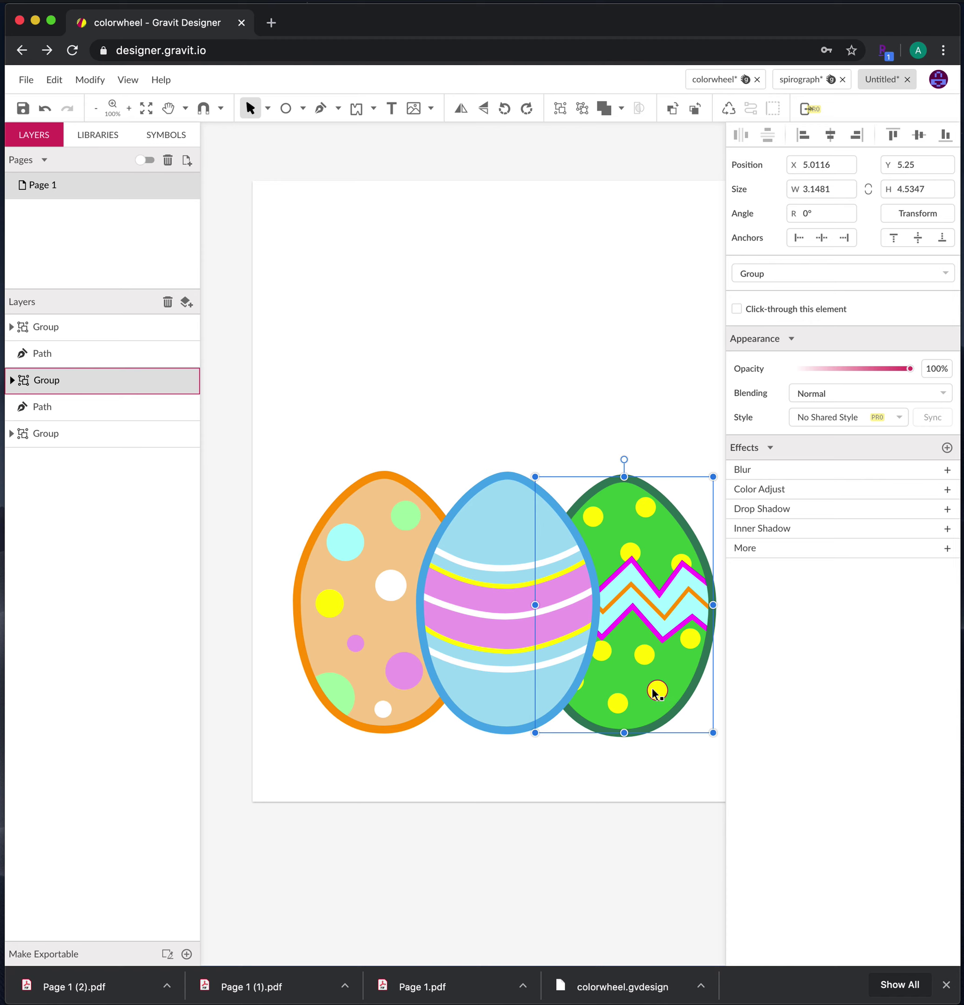
# Tilt the orange egg counter-clockwise and the green egg about 21.5° clockwise so both lean outward from the blue egg.
pyautogui.click(346, 579)
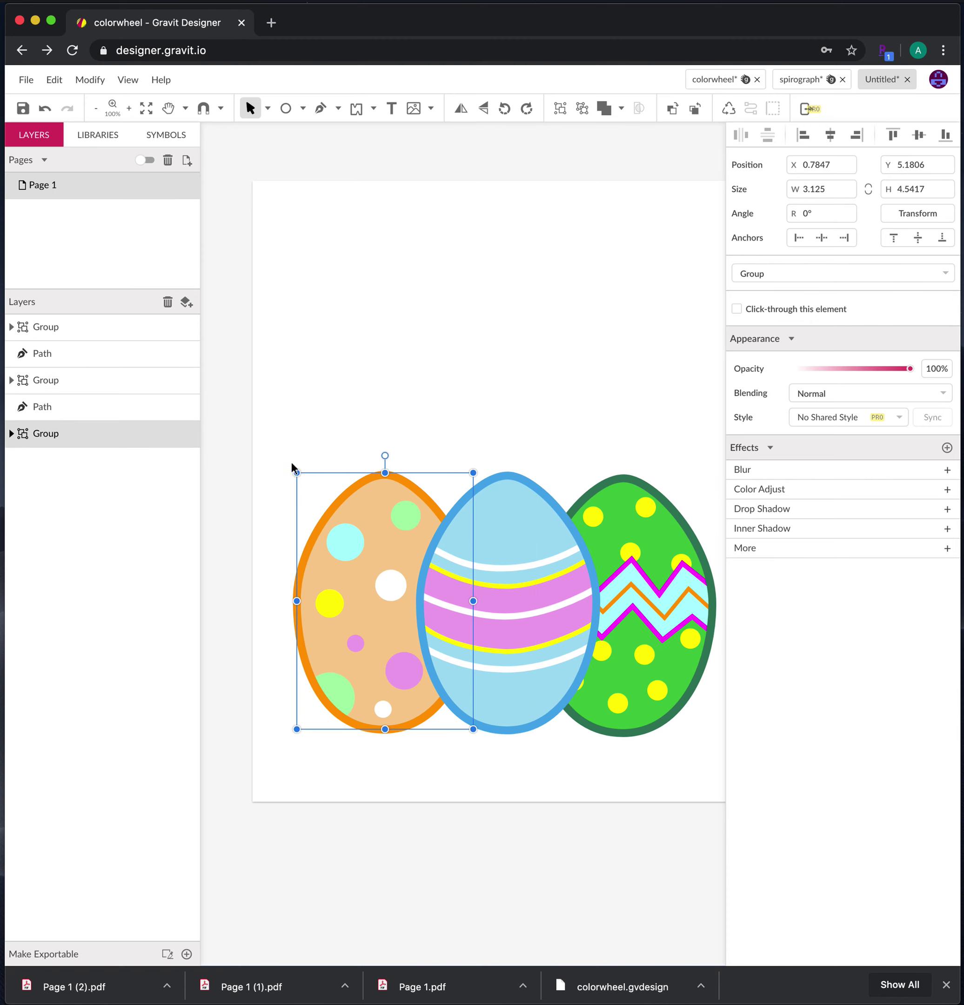
pyautogui.moveTo(293, 469); pyautogui.dragTo(239, 491)
pyautogui.click(665, 541)
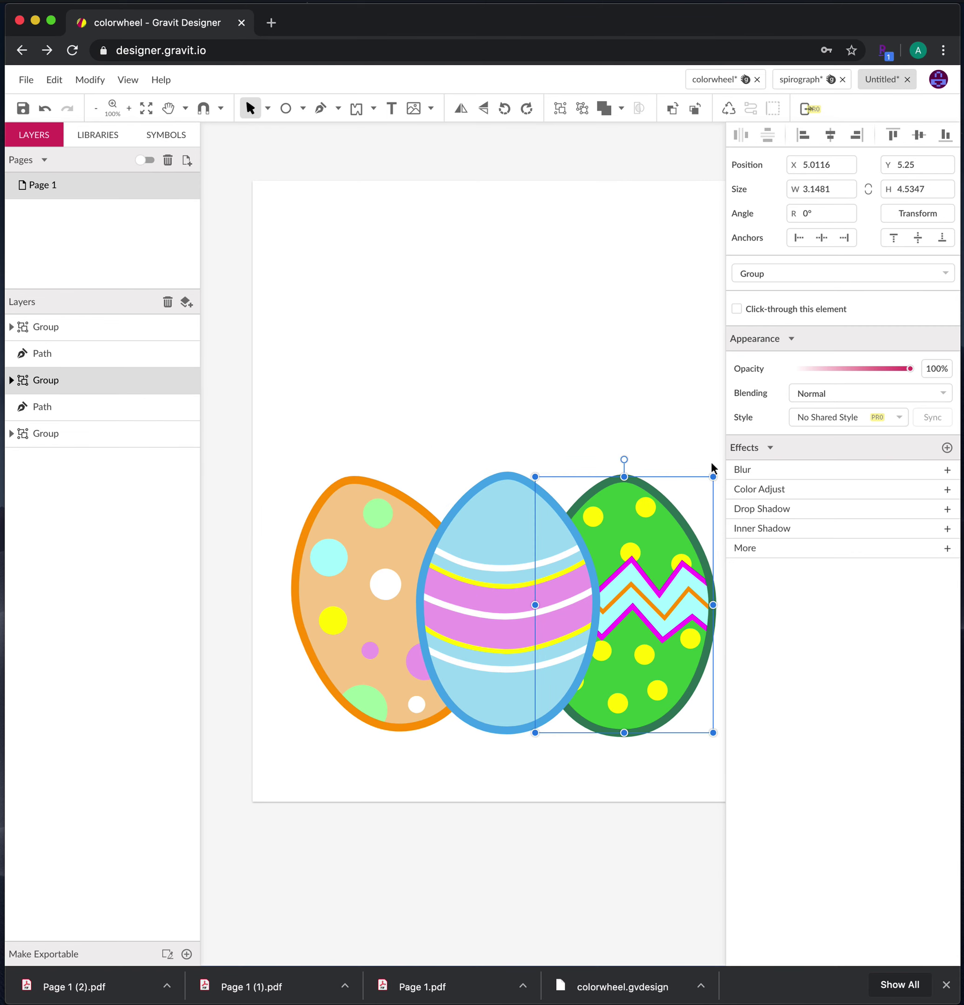
pyautogui.press('space')
pyautogui.moveTo(601, 784); pyautogui.dragTo(531, 771)
pyautogui.click(677, 456)
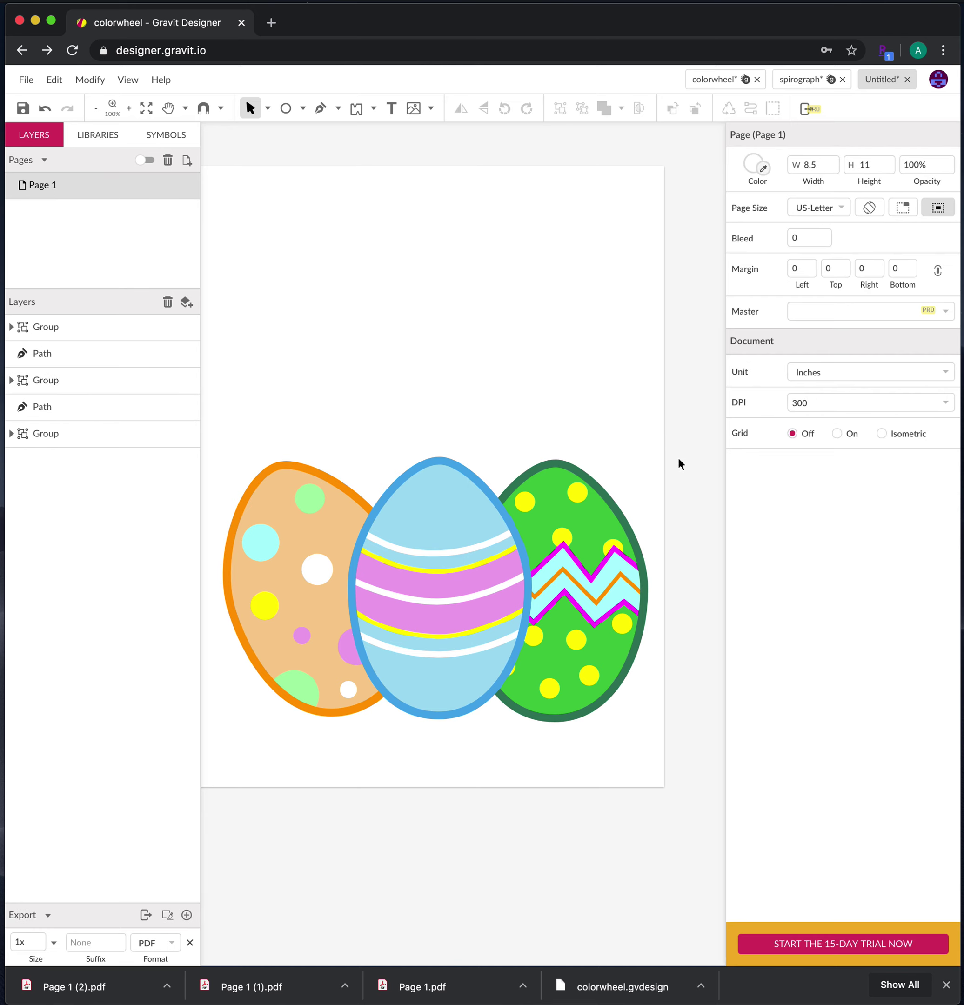
pyautogui.click(586, 514)
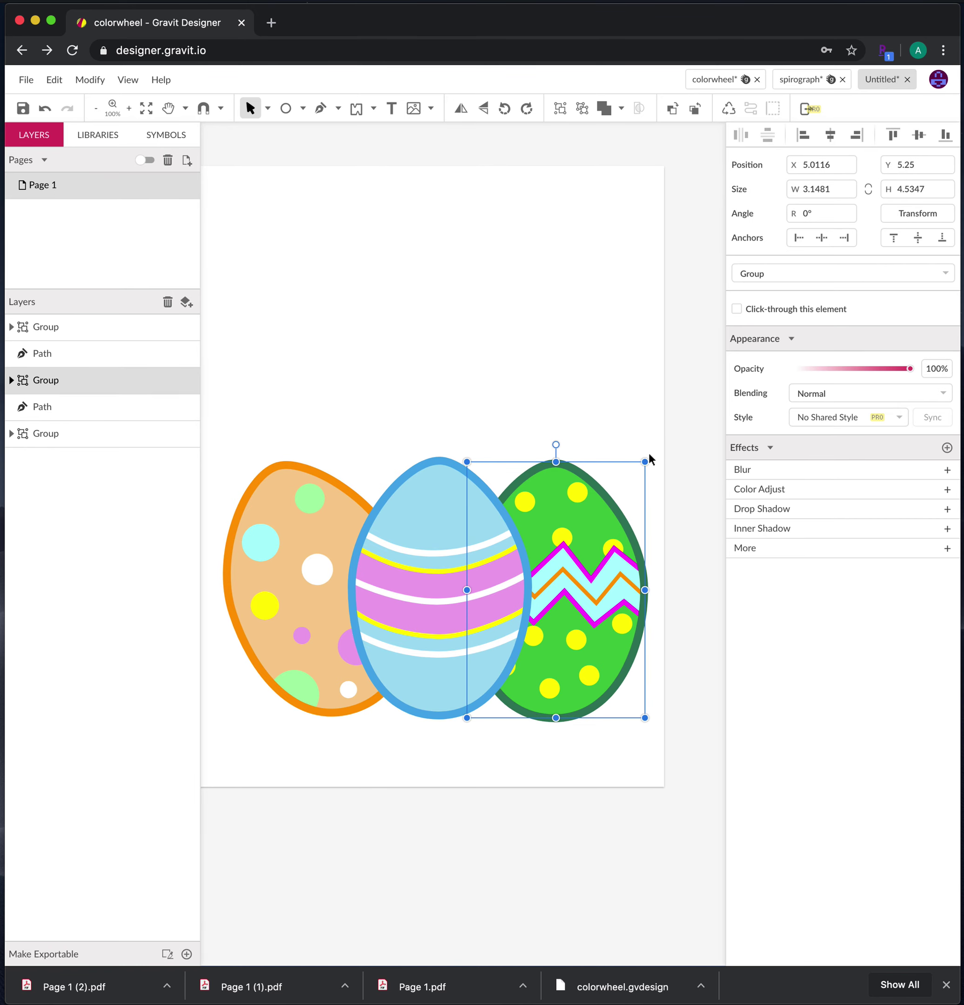
pyautogui.moveTo(648, 459); pyautogui.dragTo(678, 517)
pyautogui.click(625, 765)
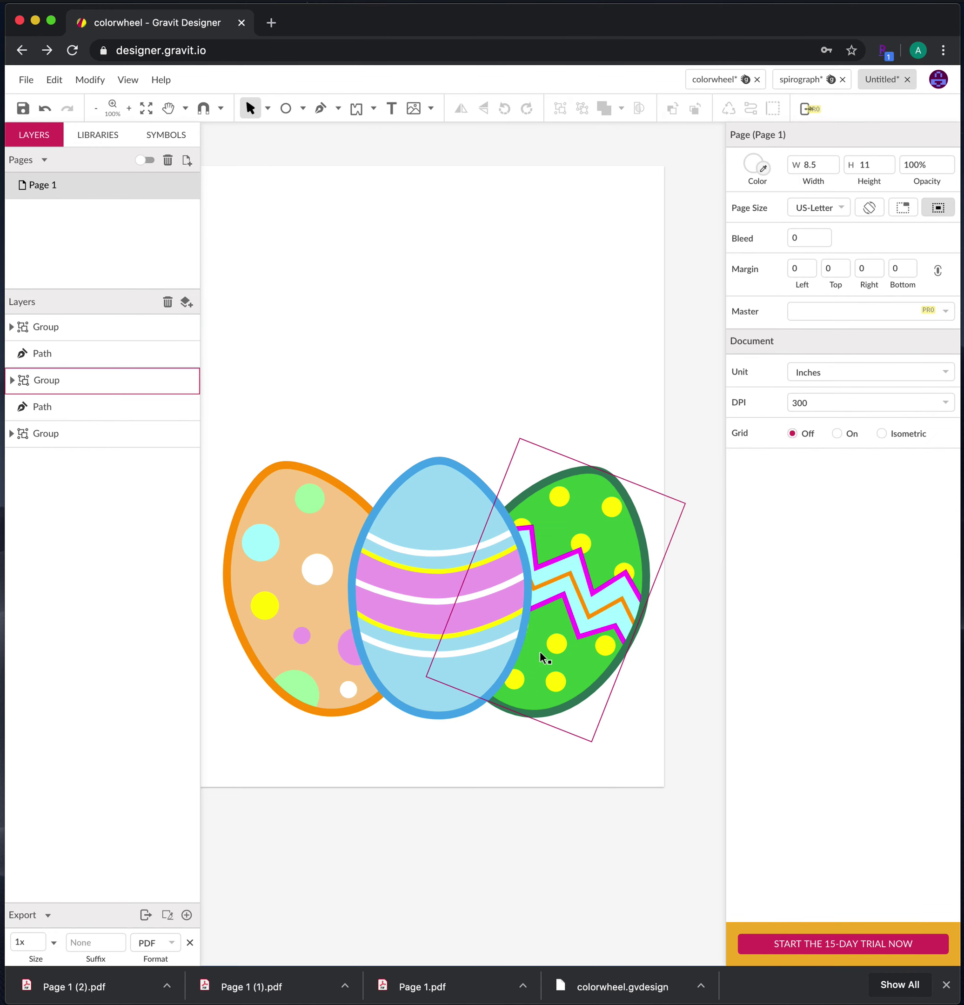
pyautogui.click(585, 656)
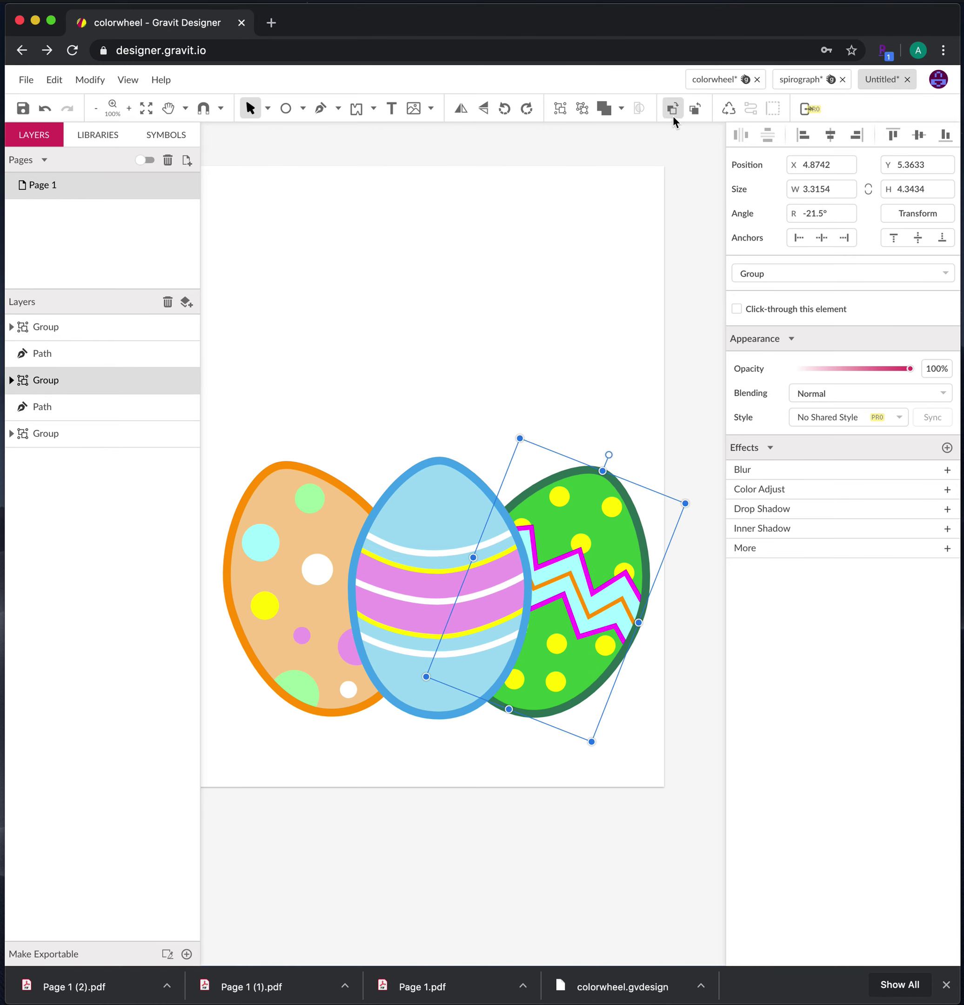
pyautogui.click(606, 339)
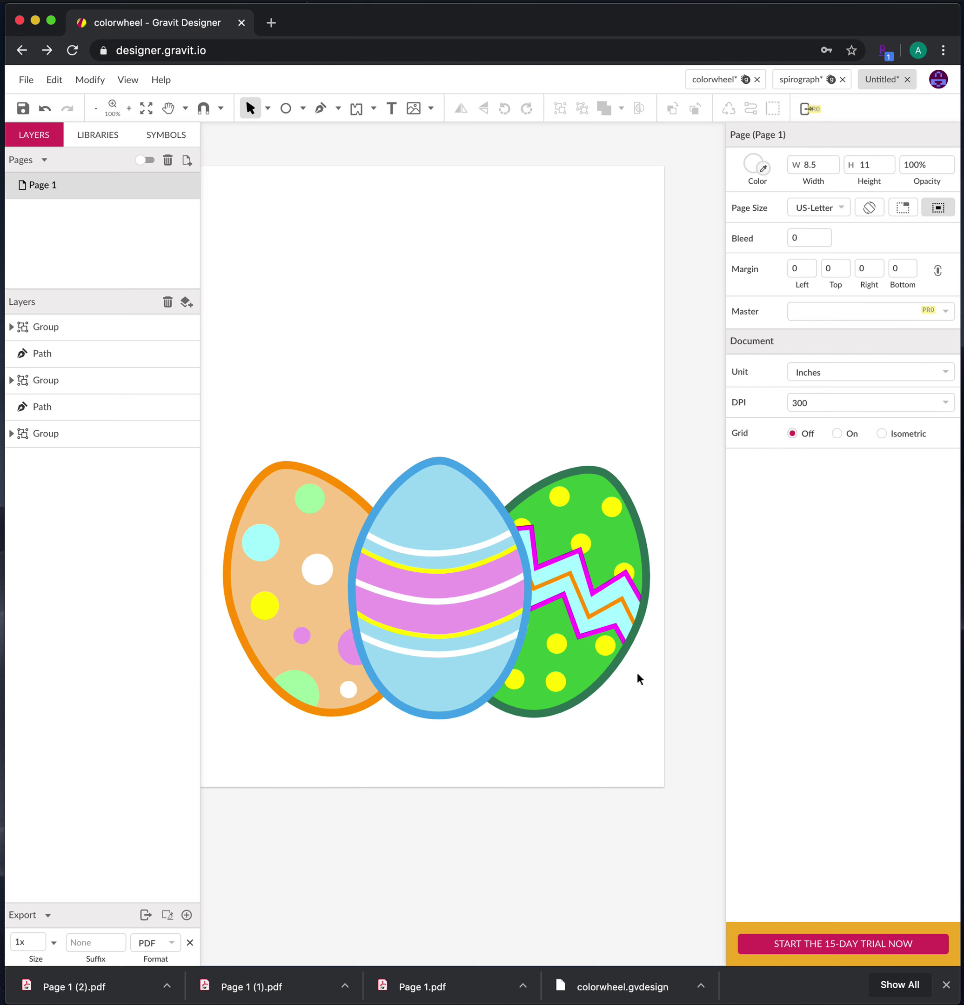
# Tilt the blue middle egg slightly counter-clockwise.
pyautogui.click(411, 498)
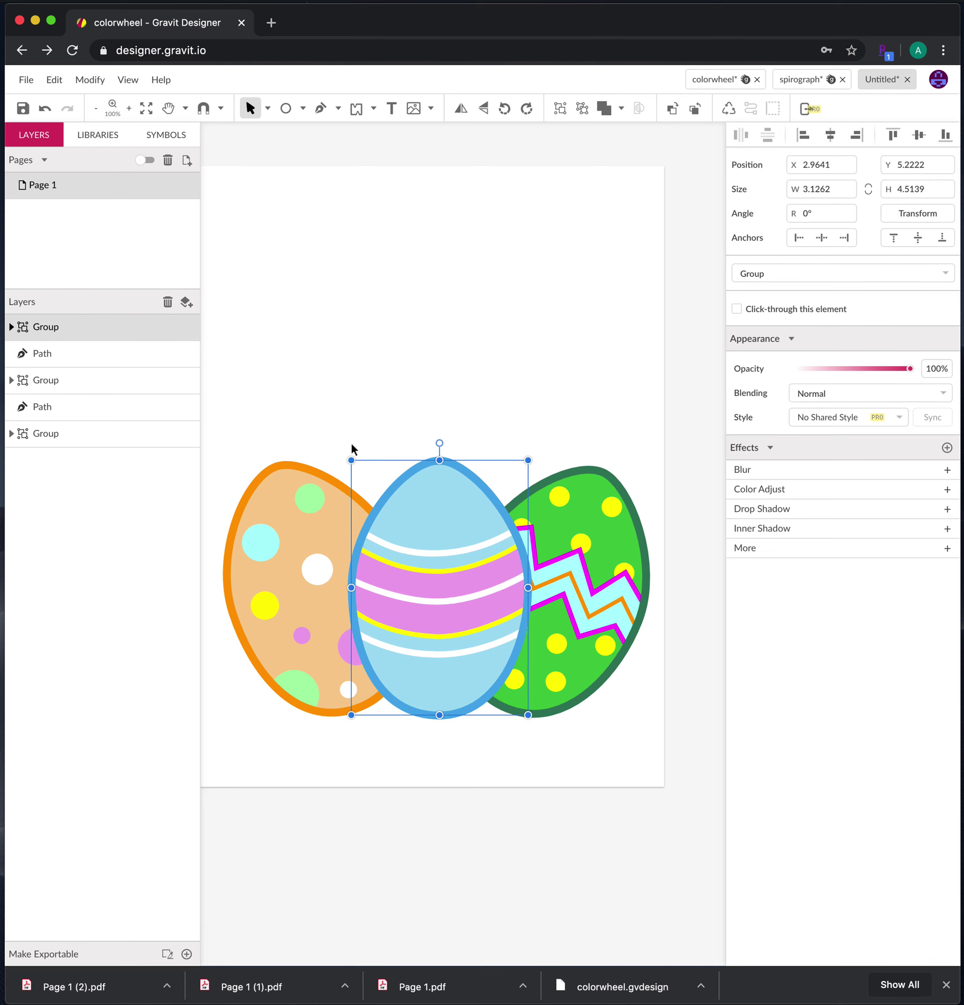
pyautogui.moveTo(348, 457); pyautogui.dragTo(339, 464)
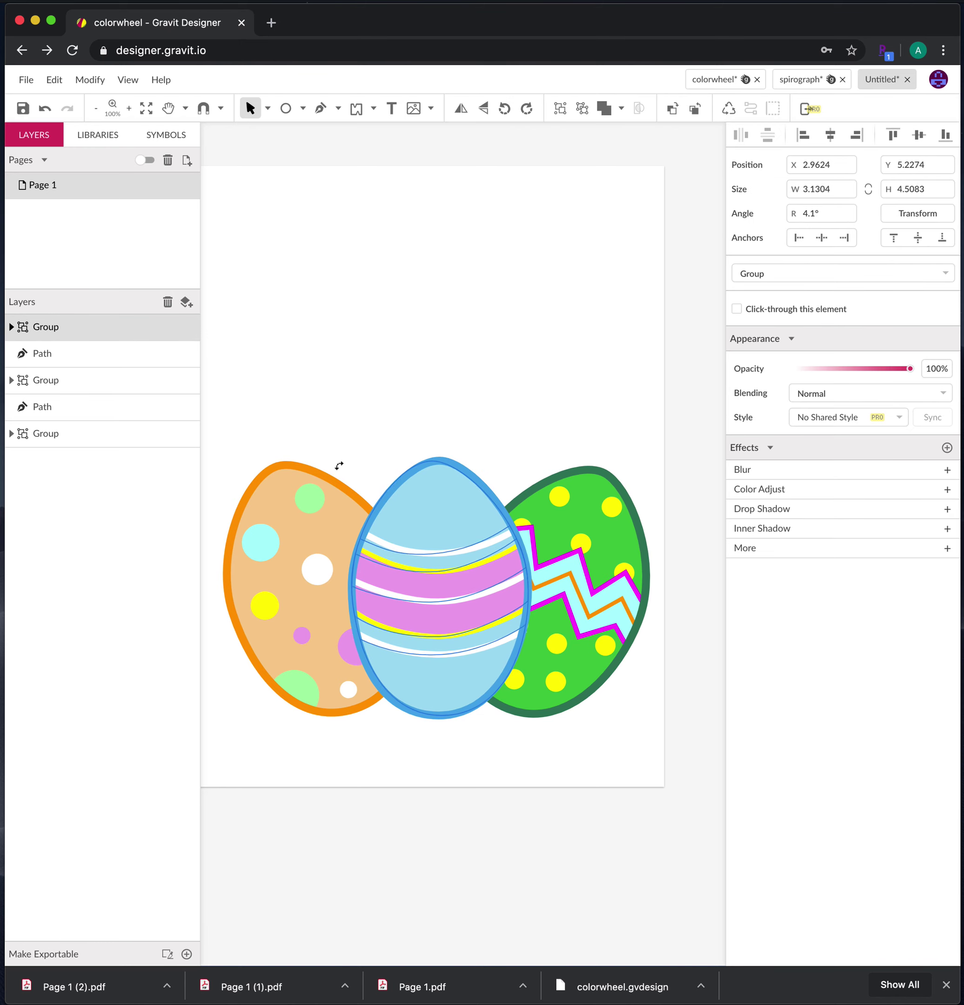
pyautogui.click(688, 814)
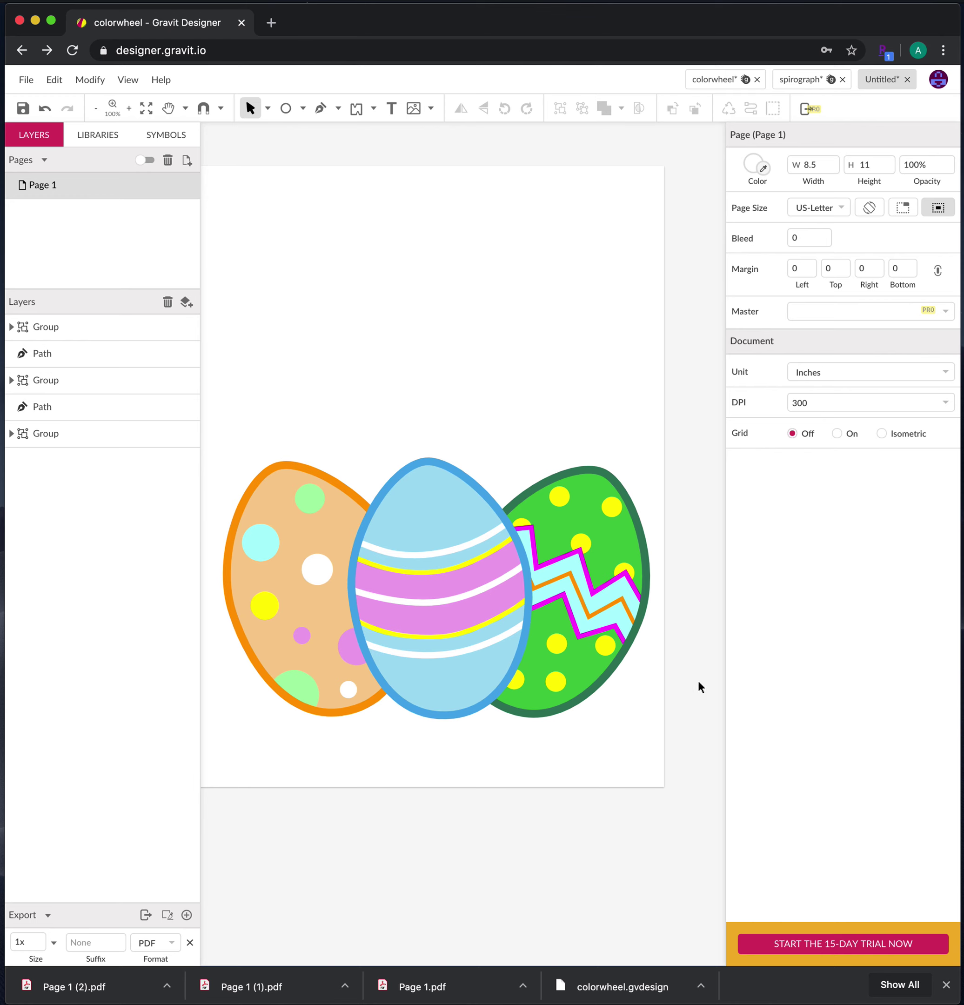
# Group the three eggs together and shift the group slightly down and to the left on the page.
pyautogui.press('z')
pyautogui.keyDown('alt'); pyautogui.click(632, 666); pyautogui.keyUp('alt')
pyautogui.press('space')
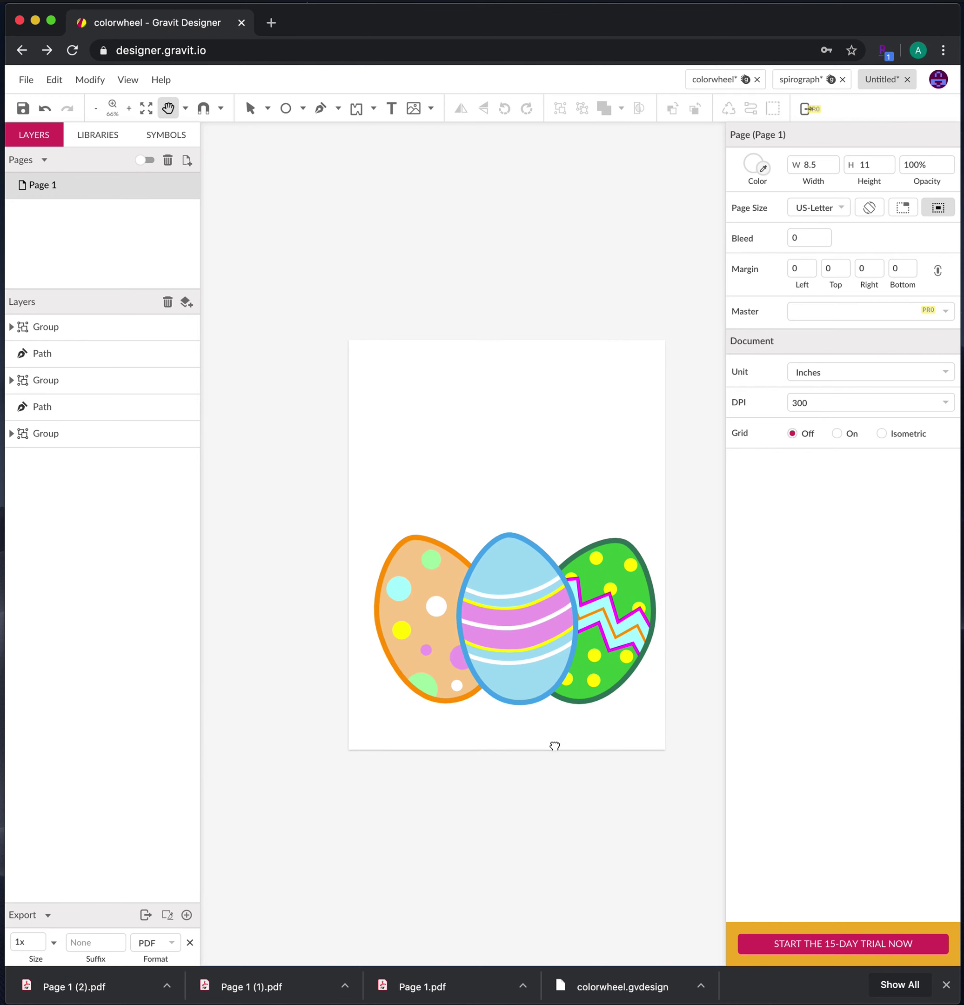
pyautogui.moveTo(555, 745); pyautogui.dragTo(540, 741)
pyautogui.moveTo(658, 739); pyautogui.dragTo(328, 459)
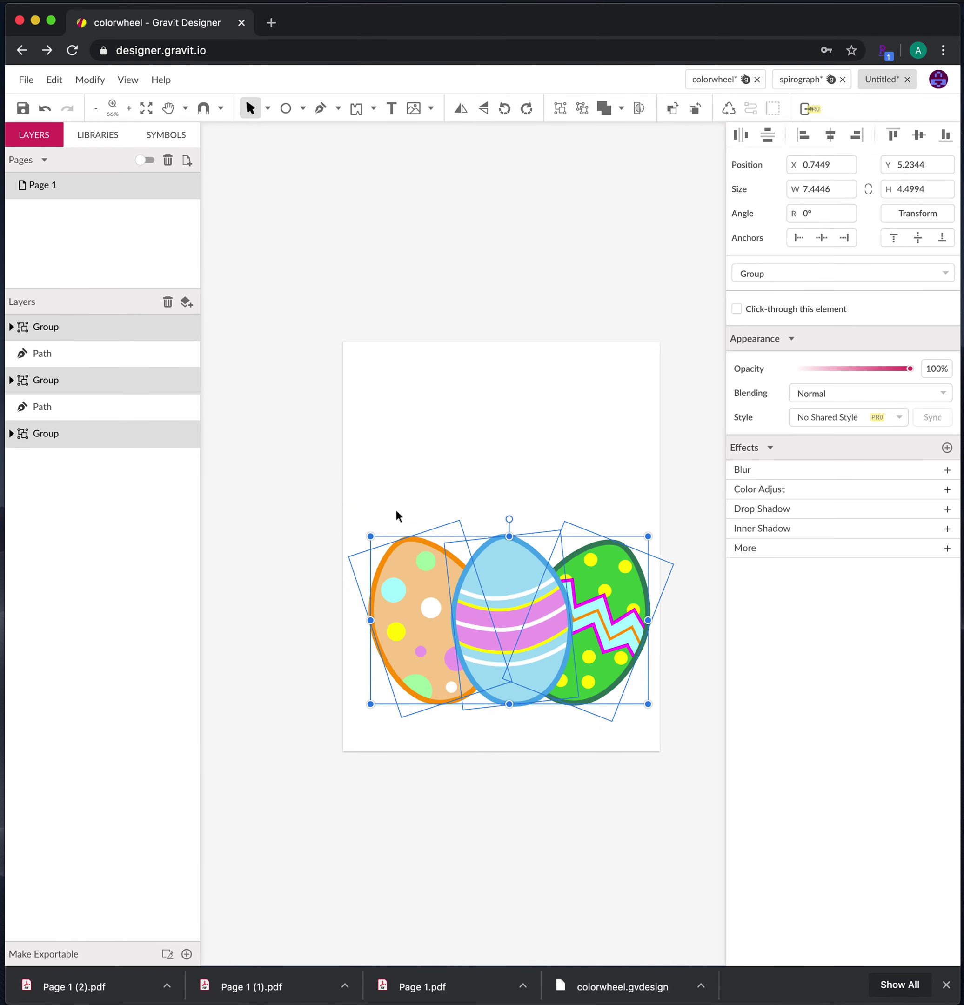
pyautogui.click(561, 107)
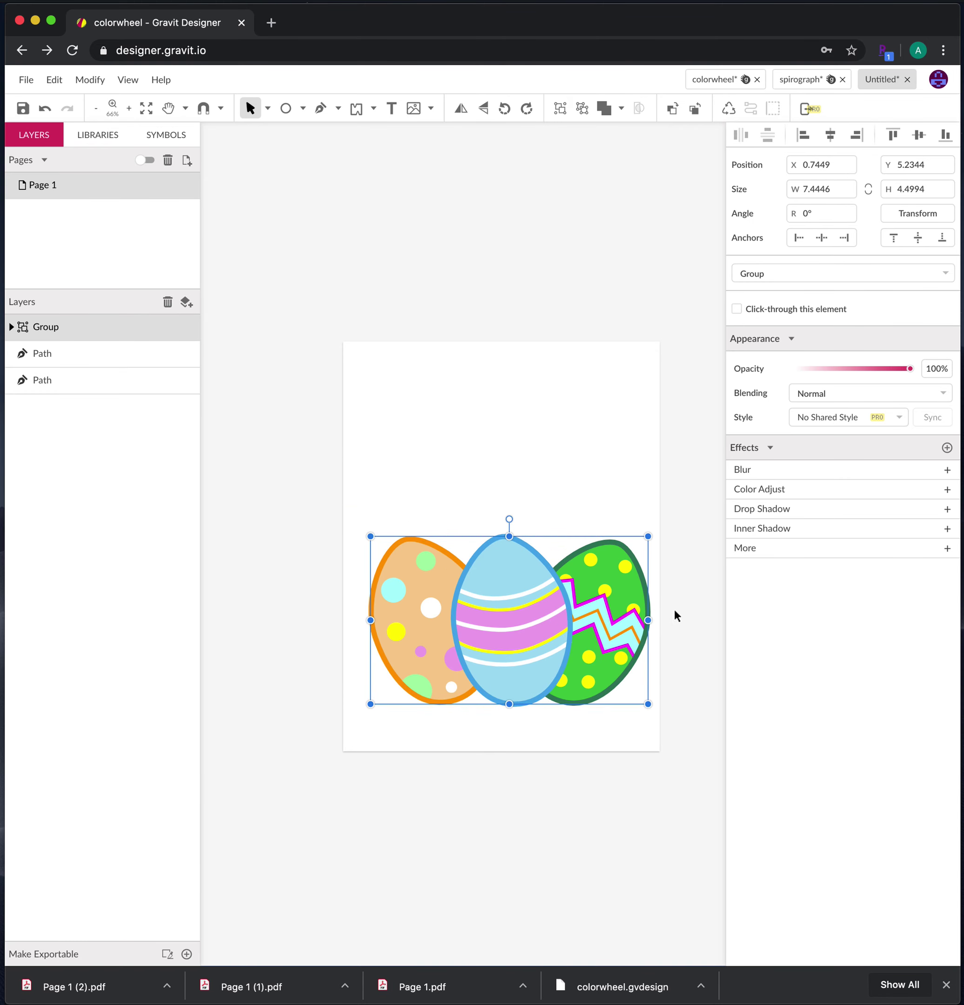
pyautogui.click(649, 754)
pyautogui.moveTo(605, 652); pyautogui.dragTo(595, 663)
pyautogui.click(651, 737)
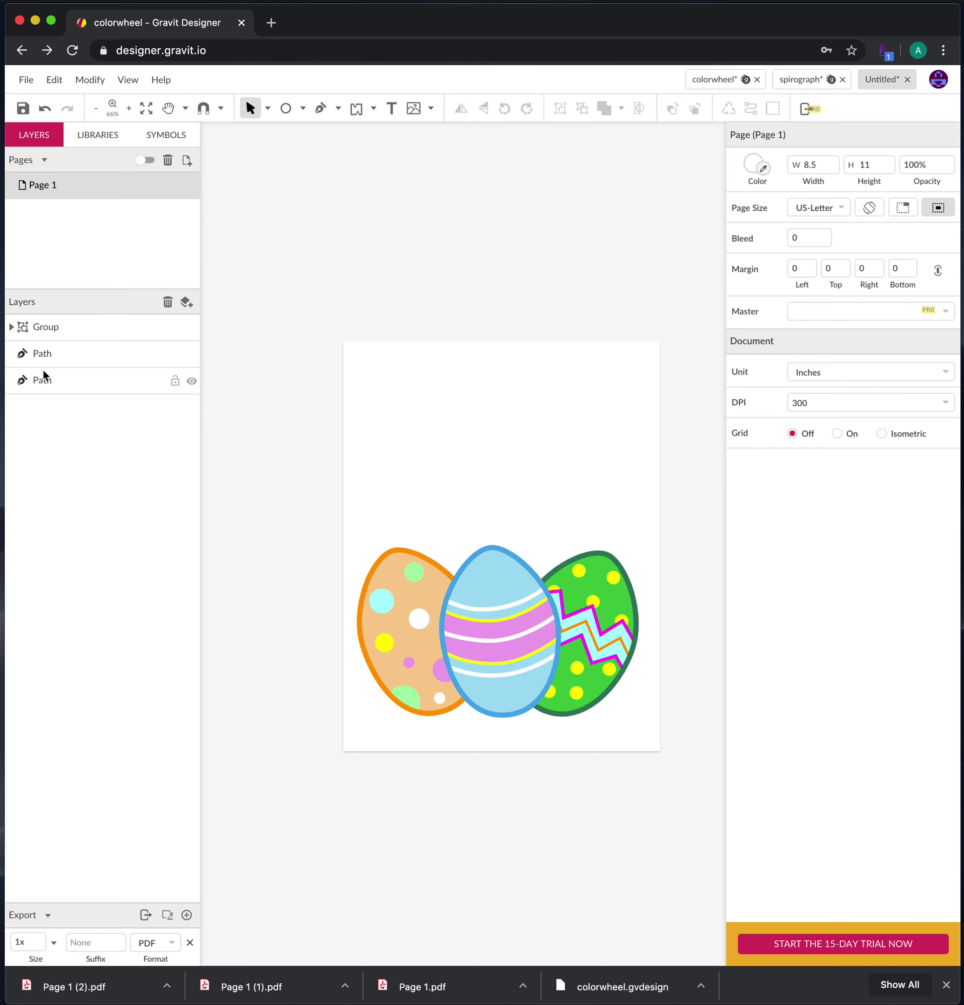
# Delete the two stray paths that are not part of the egg group.
pyautogui.click(65, 358)
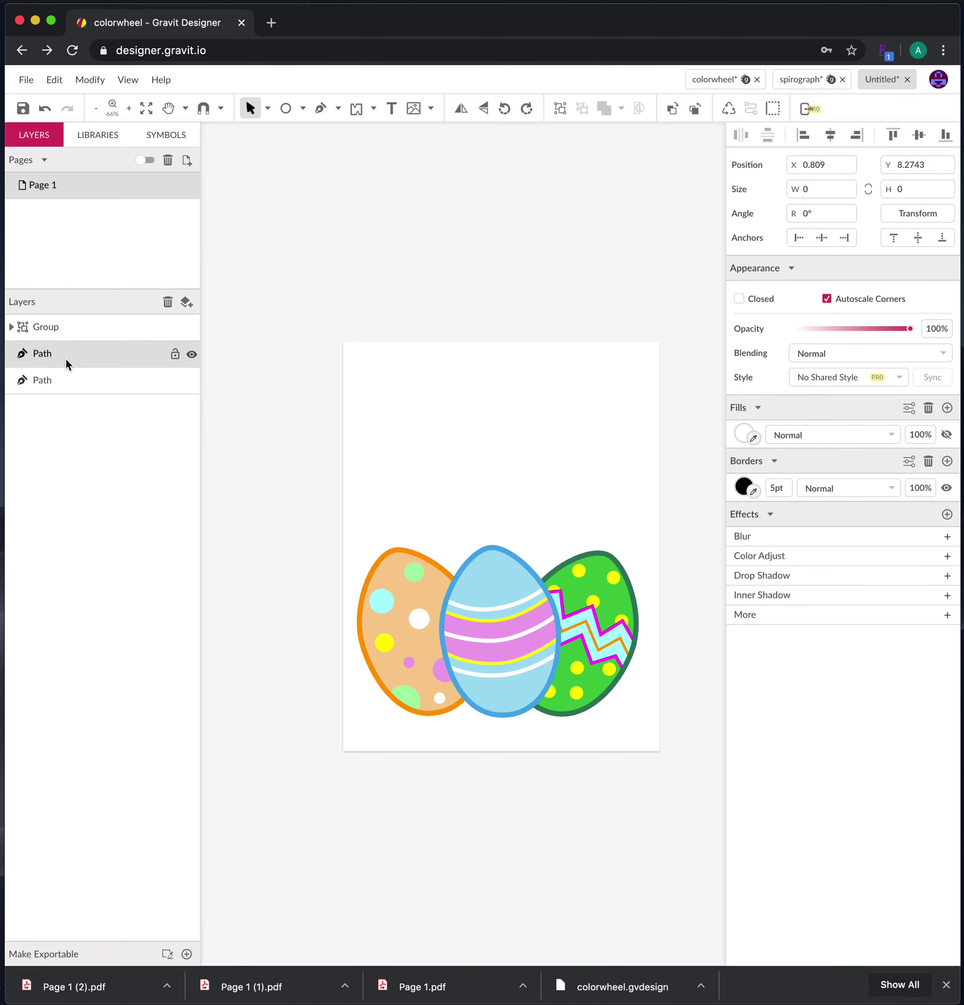
pyautogui.press('Delete')
pyautogui.click(74, 355)
pyautogui.press('Delete')
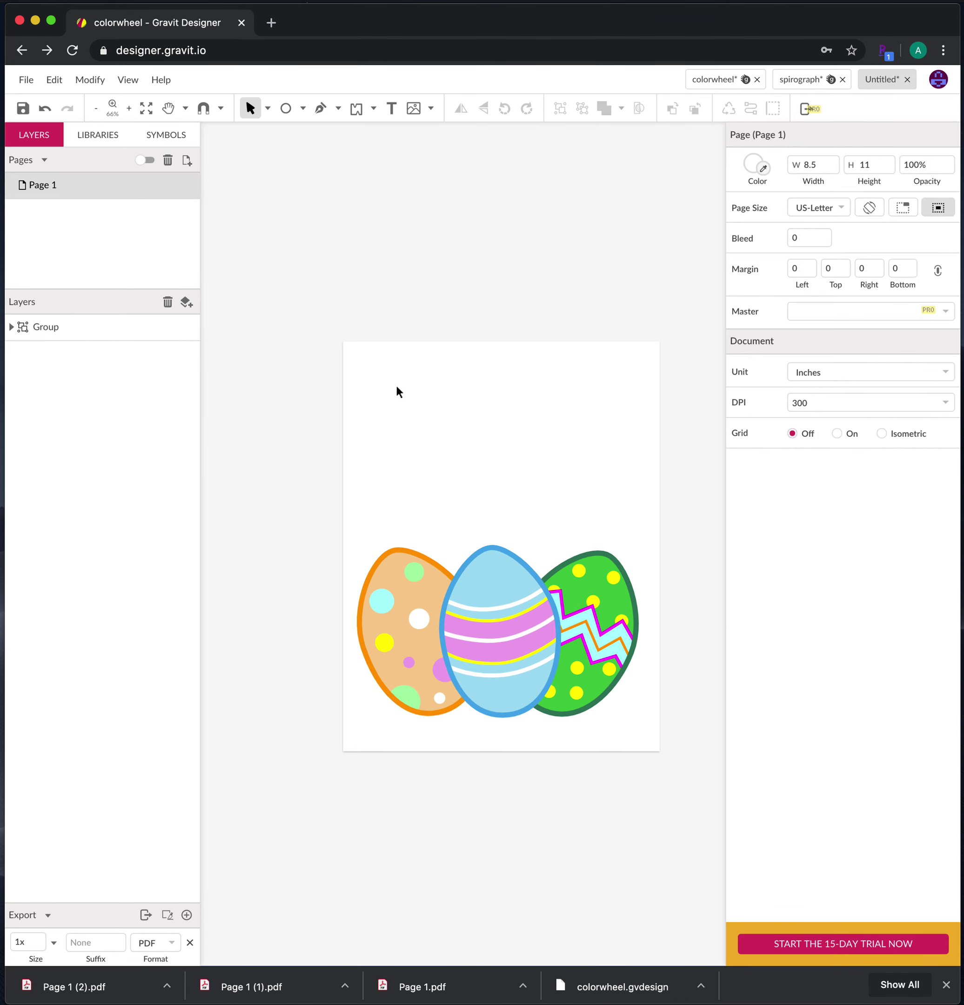
# Rename the group of three eggs to Eggs.
pyautogui.click(55, 330)
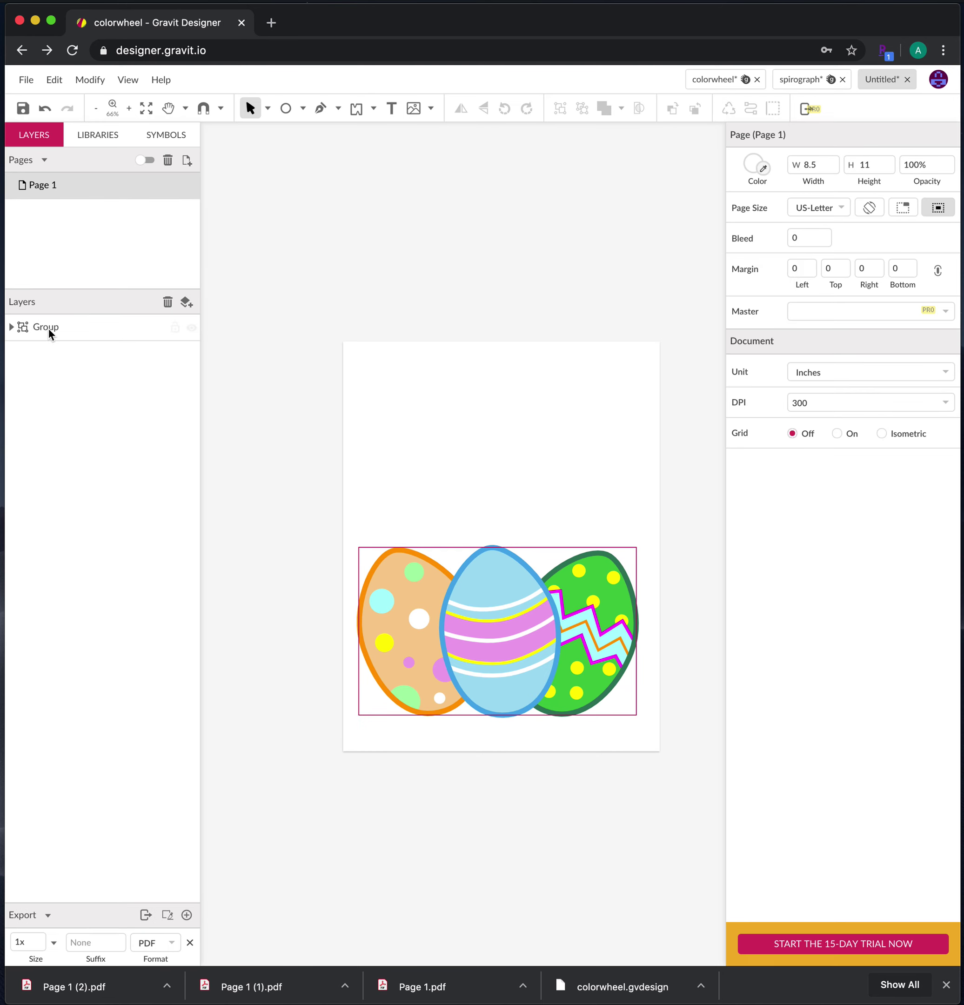
pyautogui.doubleClick(49, 329)
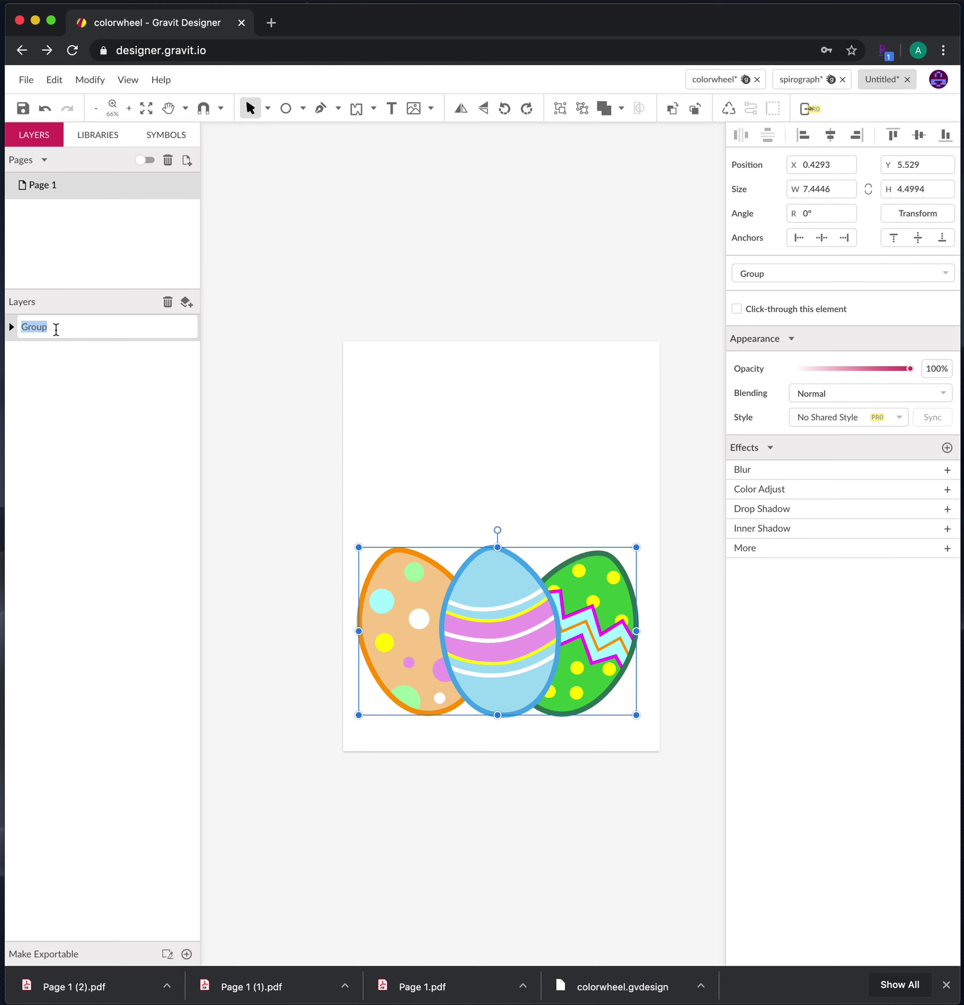
pyautogui.write('Eggs')
pyautogui.click(261, 520)
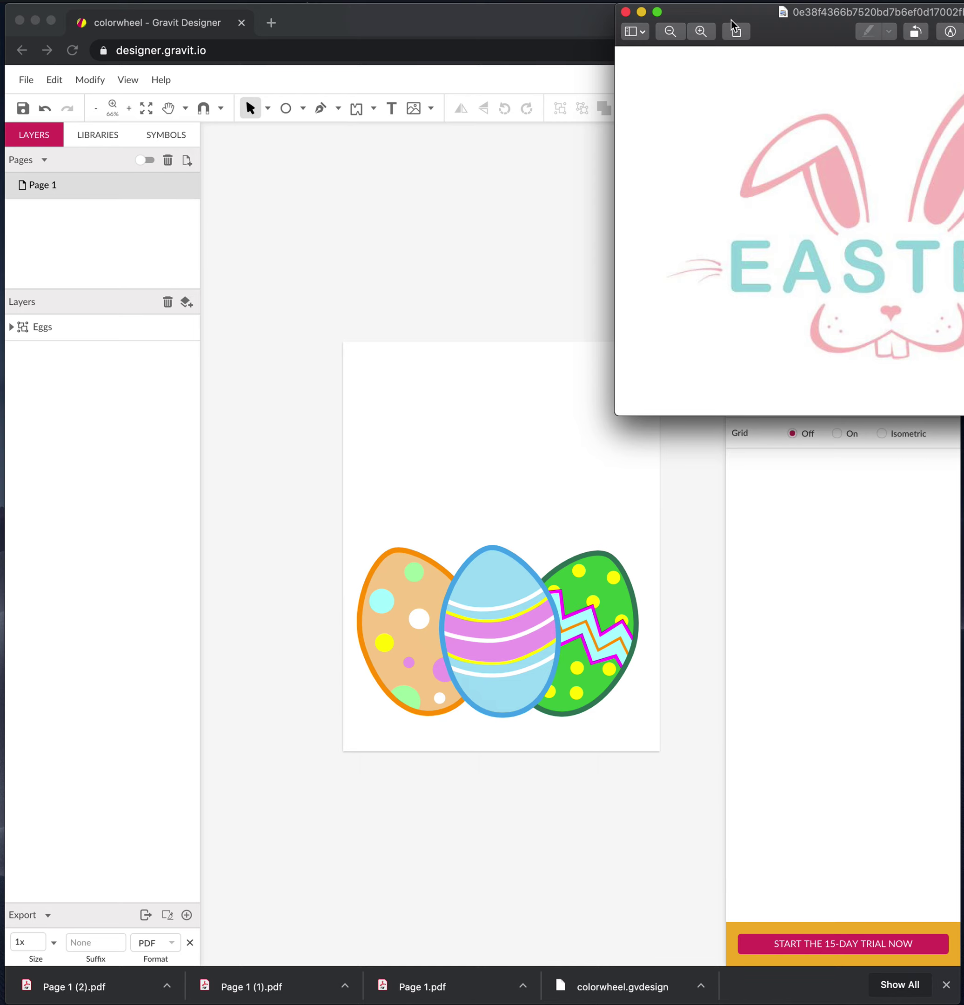
# Move the EASTER bunny reference image over the upper canvas to view it in full.
pyautogui.moveTo(782, 20); pyautogui.dragTo(374, 67)
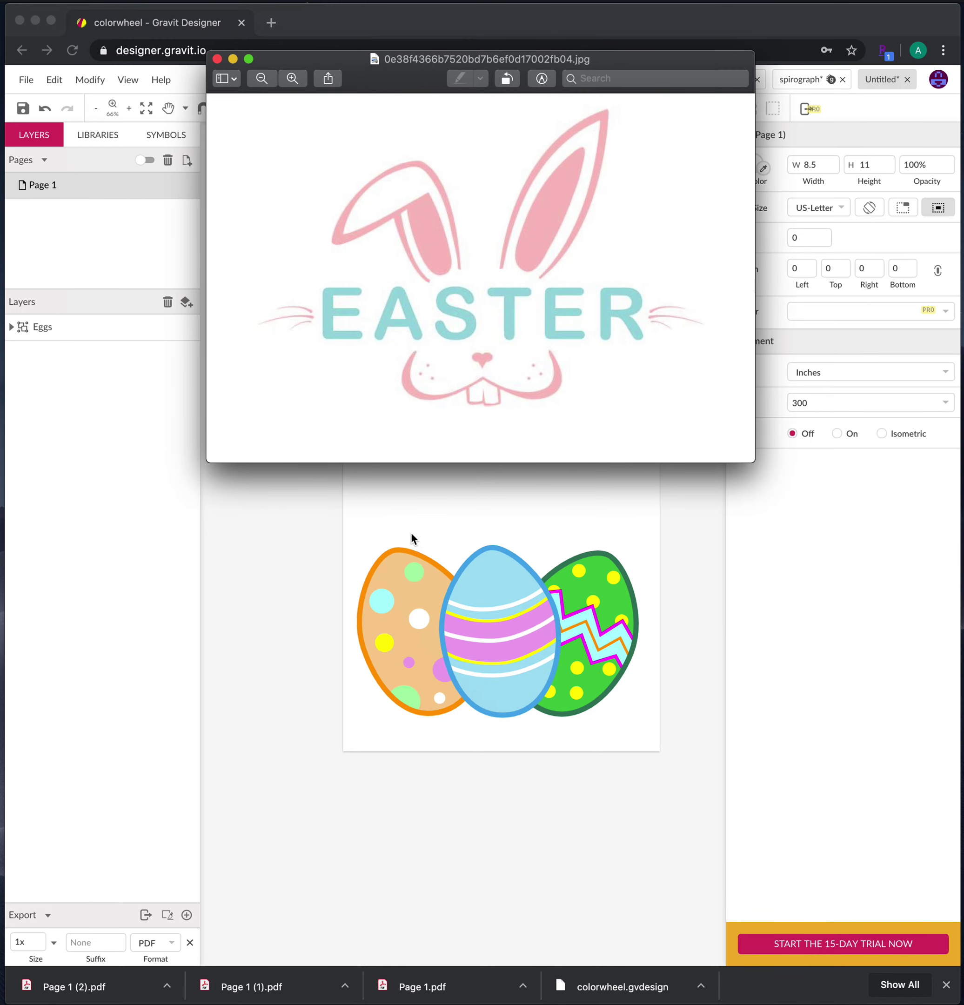